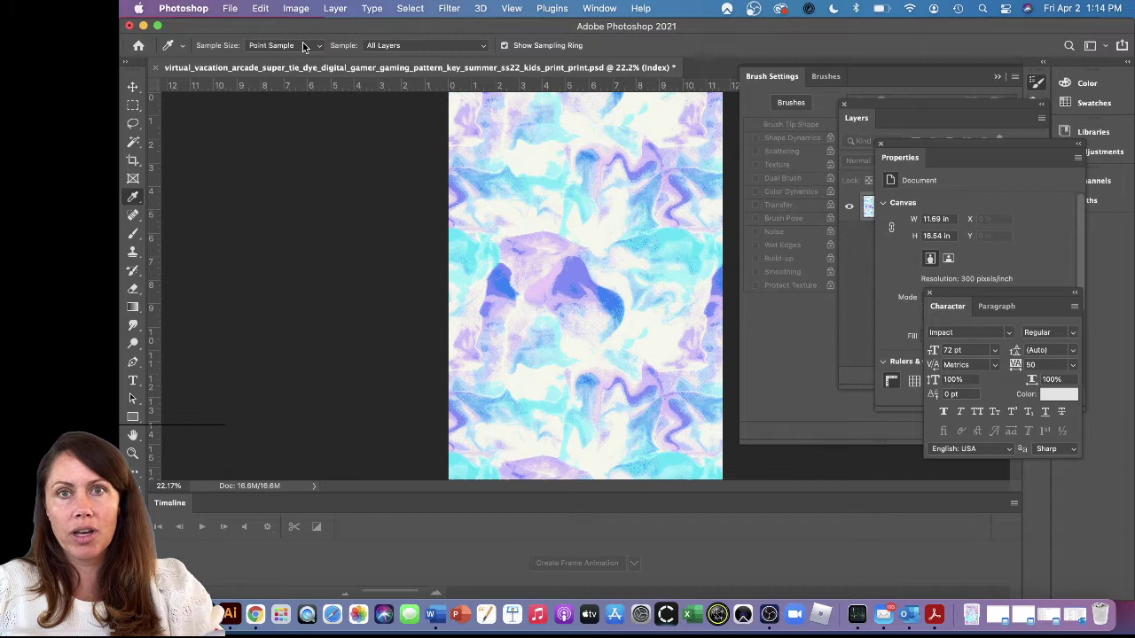
Step: Open the image's indexed Color Table and bring up its first lilac swatch, efcafb, for editing
left_click(301, 8)
mouse_move(305, 26)
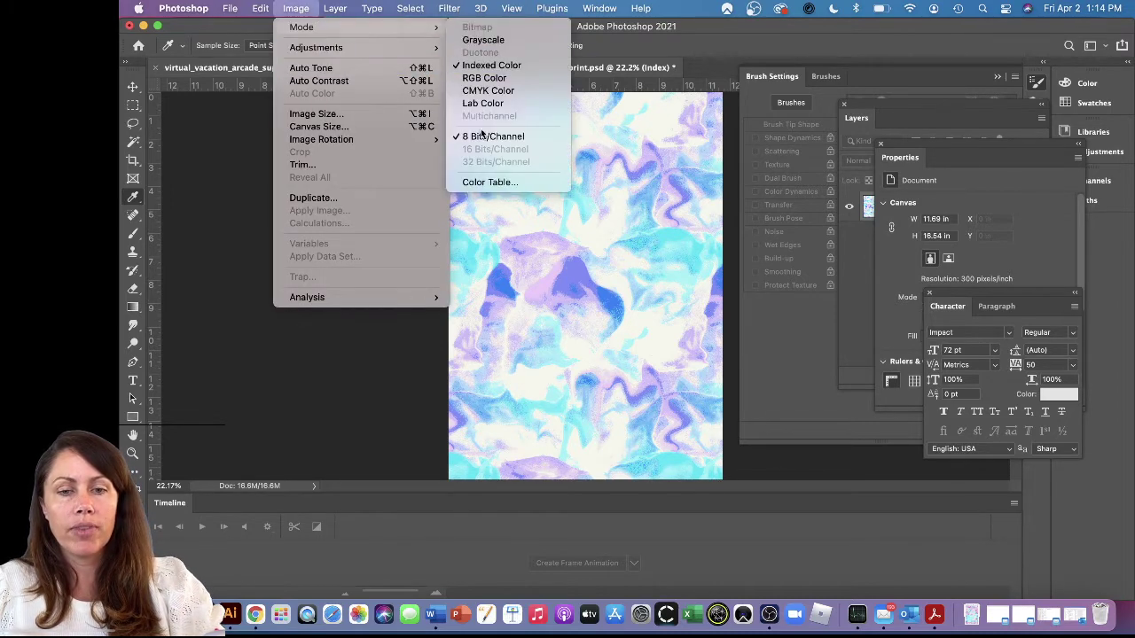
left_click(490, 180)
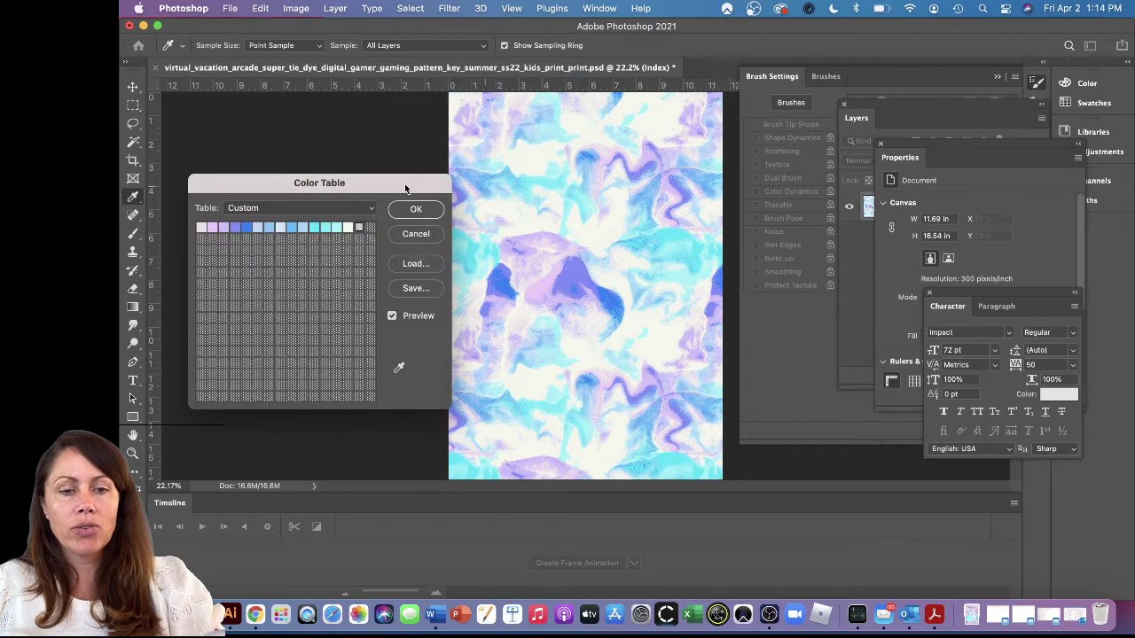
left_click_drag(405, 188, 391, 134)
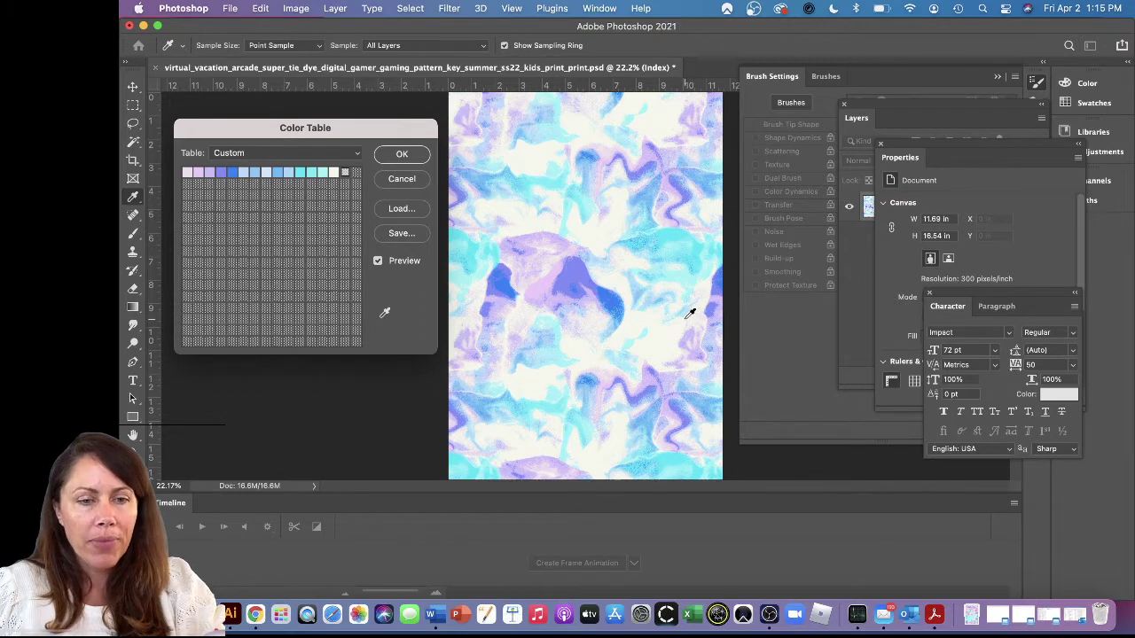
left_click(200, 175)
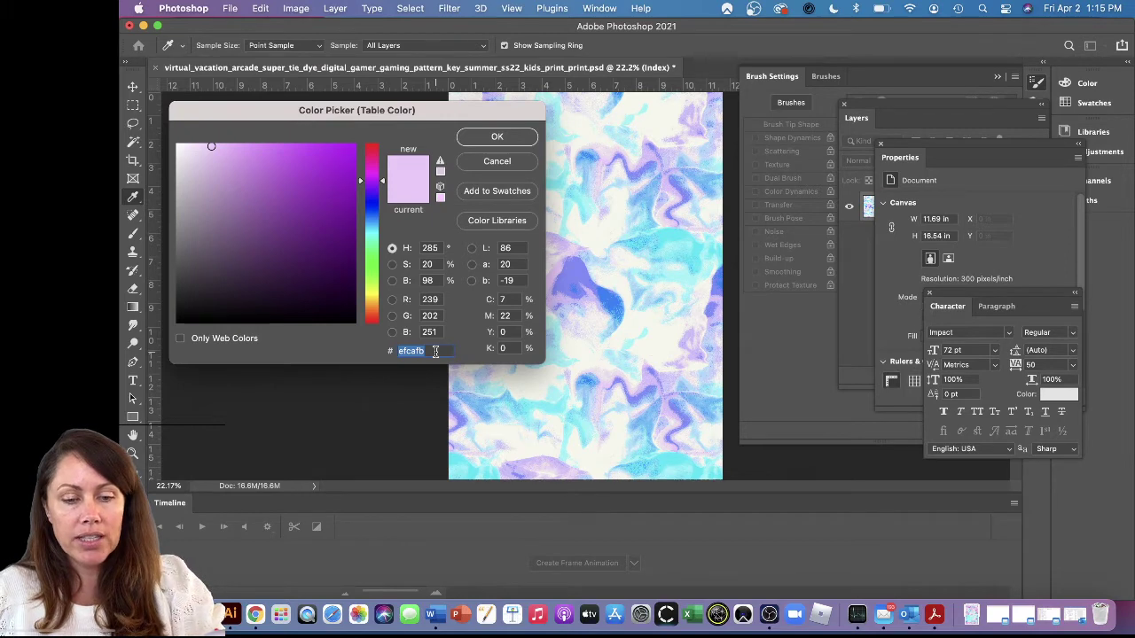
Step: Draw a freehand square in the artboard's upper left with the Rectangle tool
left_click(230, 609)
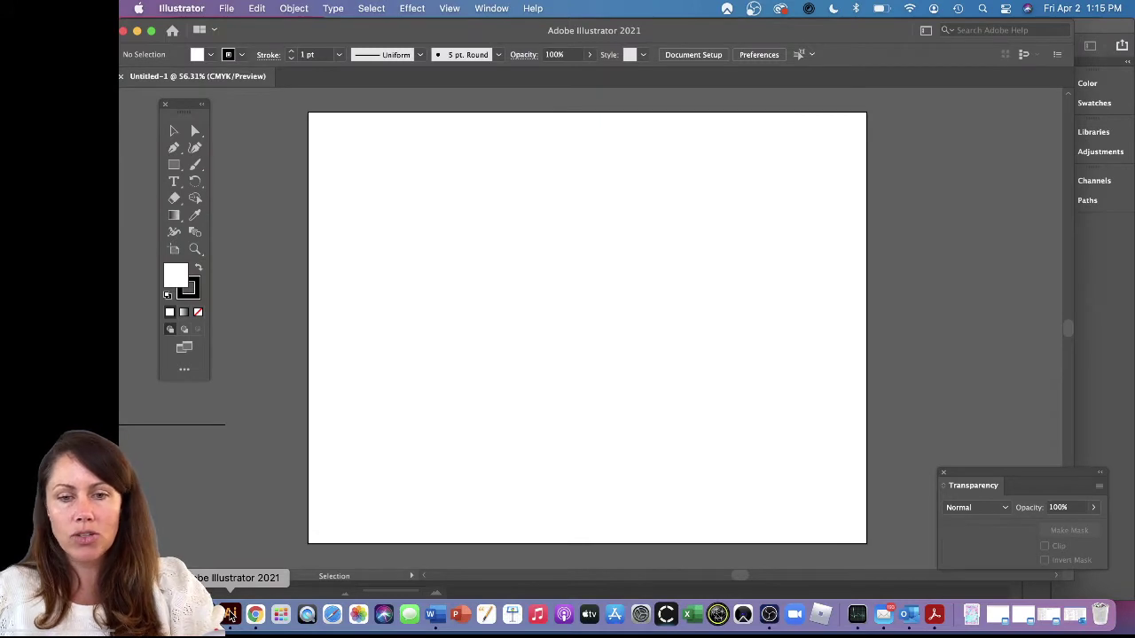
key("m")
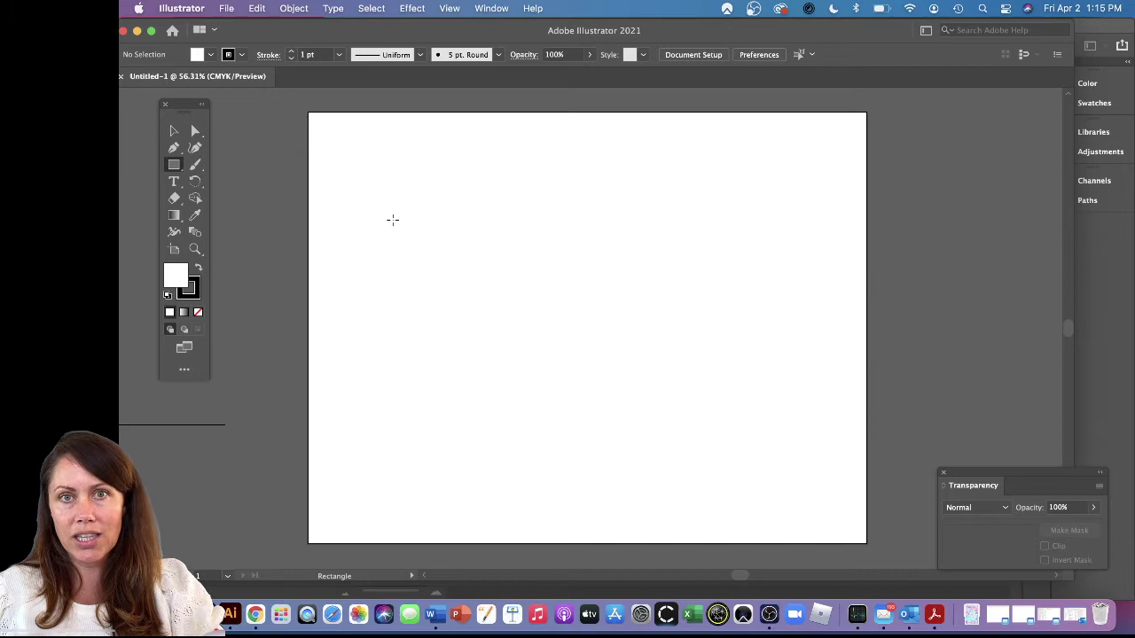
mouse_move(392, 220)
left_mouse_down()
mouse_move(409, 276)
mouse_move(473, 278)
mouse_move(477, 305)
mouse_move(475, 294)
left_mouse_up()
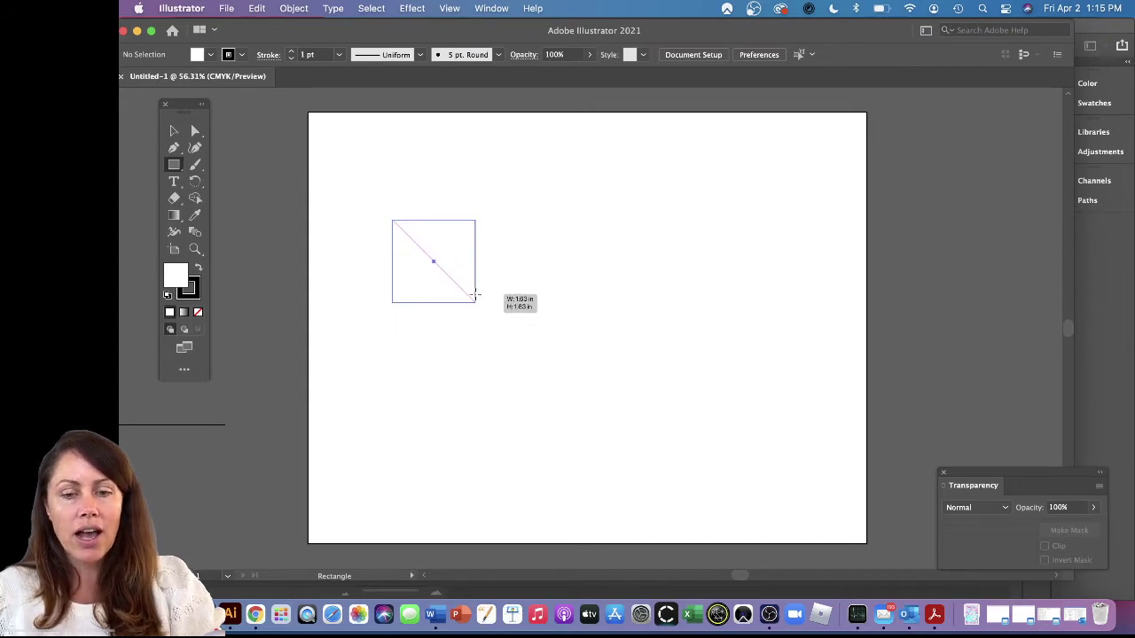
left_click_drag(475, 294, 475, 294)
right_click(559, 234)
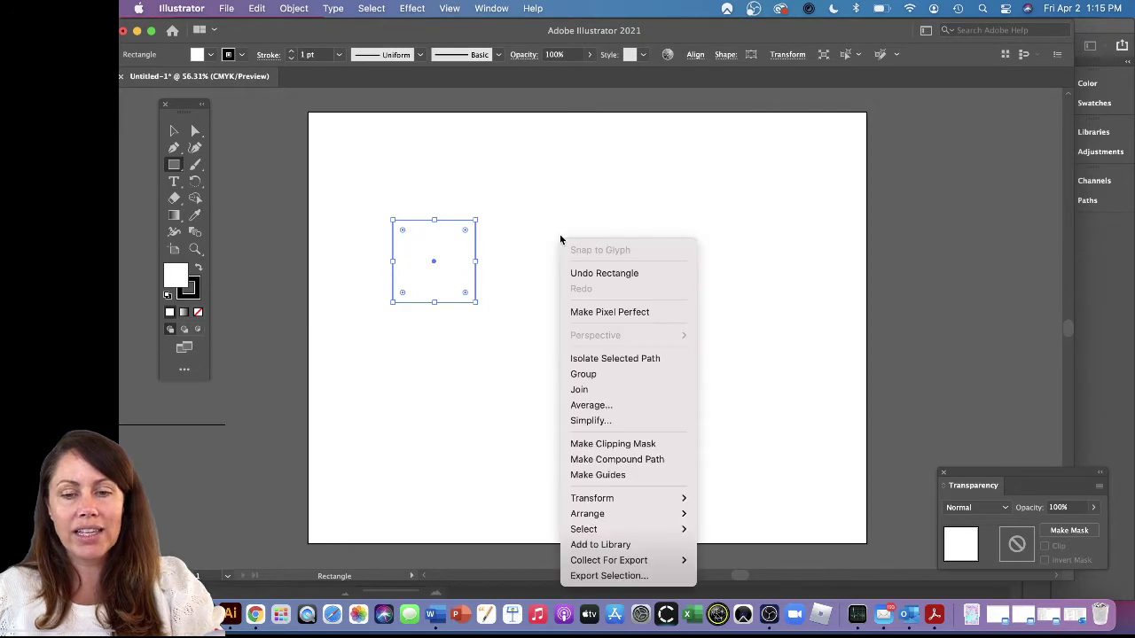
left_click(541, 198)
Step: Create an exact 1 in by 1 in square beside it
left_click(543, 204)
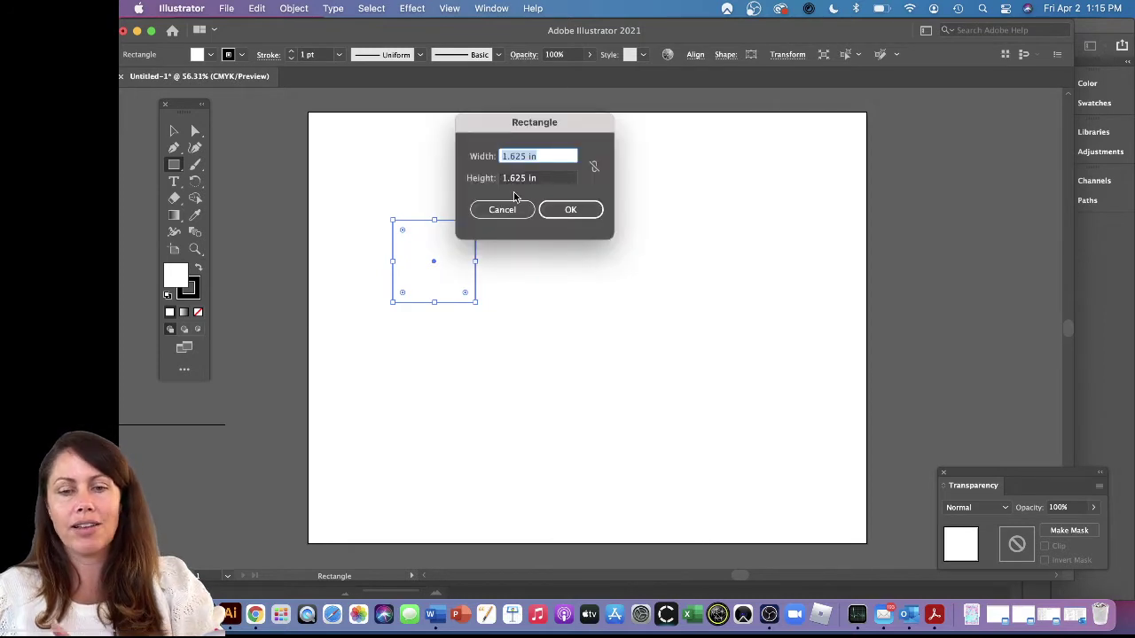
type("1")
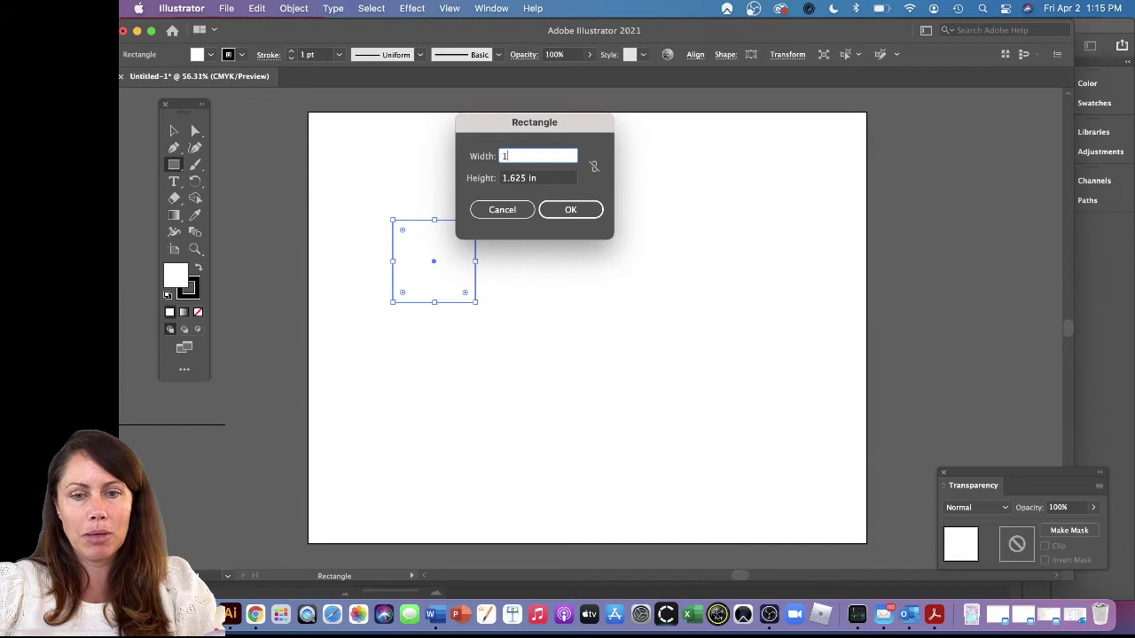
key("Tab")
type("1")
key("Return")
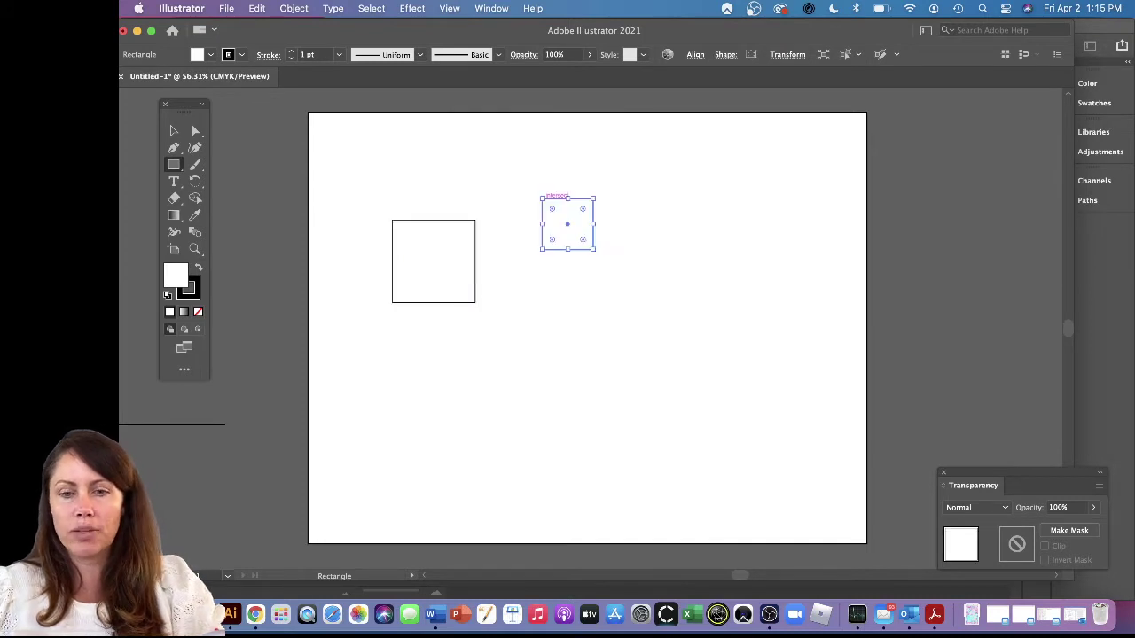
Step: Delete the large square and start a row of copied 1-inch squares
key("v")
left_click_drag(413, 178, 464, 368)
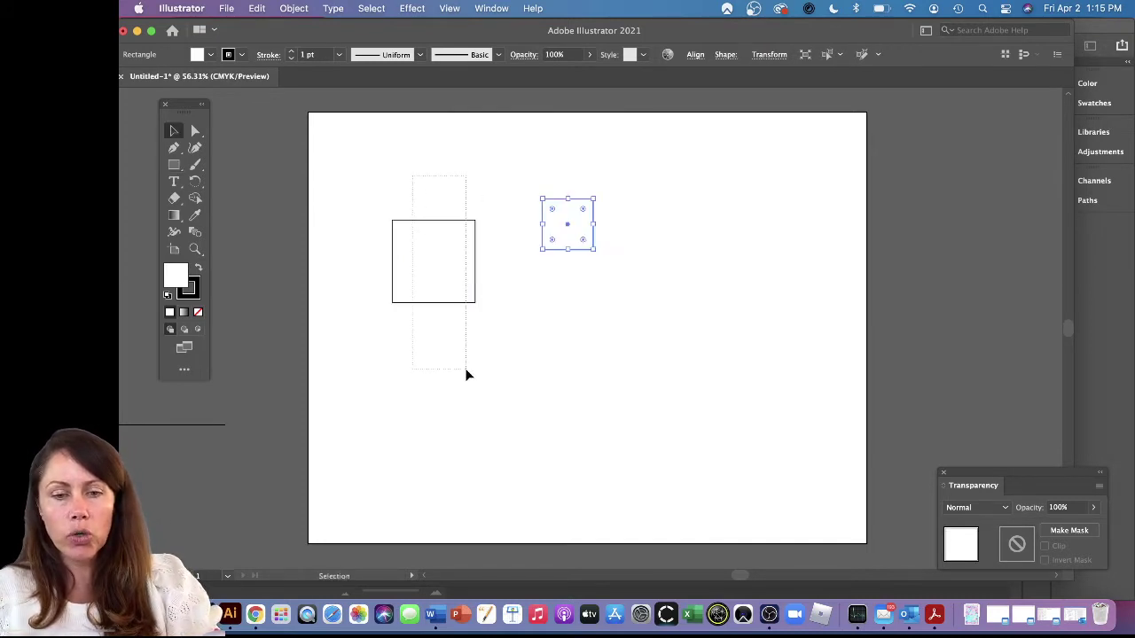
key("Delete")
left_click_drag(576, 252, 436, 280)
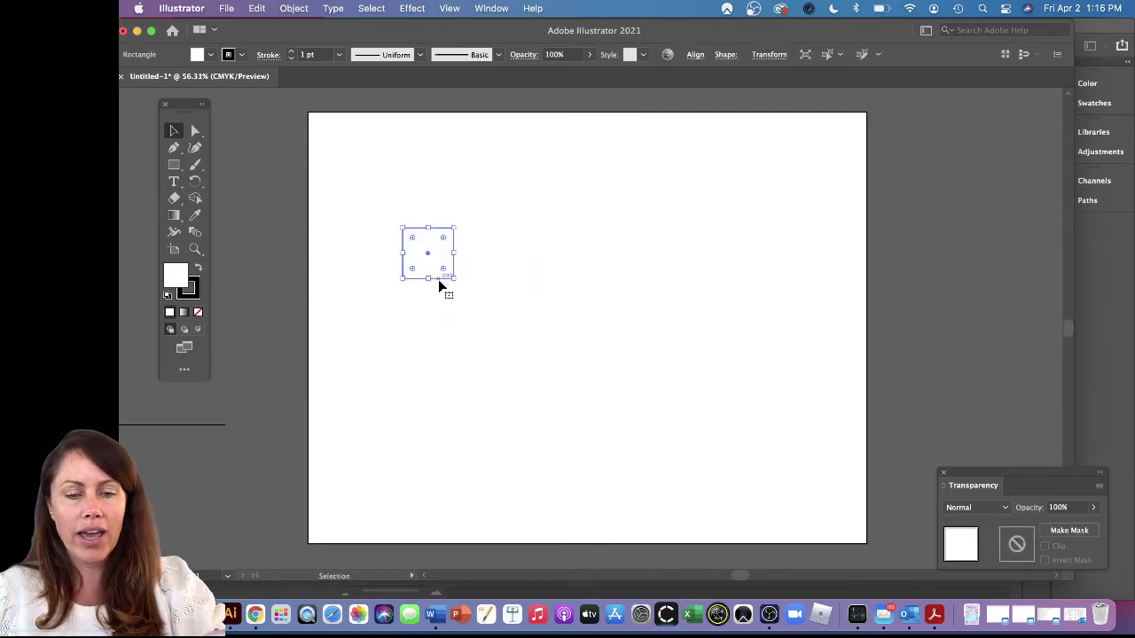
left_click_drag(438, 276, 647, 282)
key("super+a")
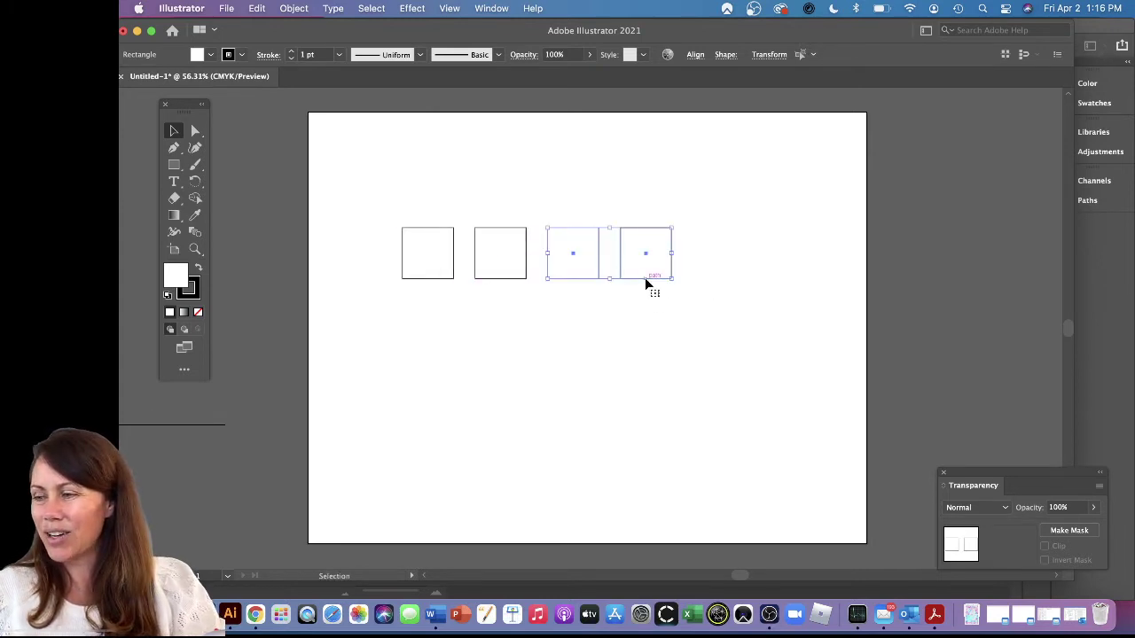
Step: Duplicate the squares into a single row of eight
left_click_drag(396, 202, 731, 314)
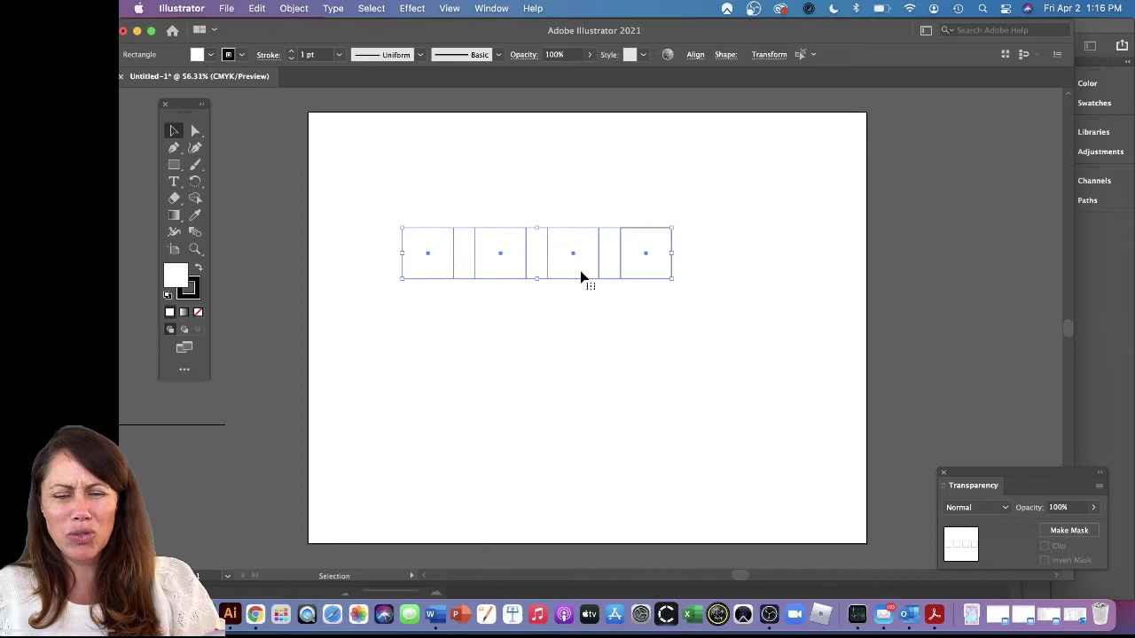
left_click_drag(580, 277, 869, 286)
left_click_drag(383, 177, 966, 335)
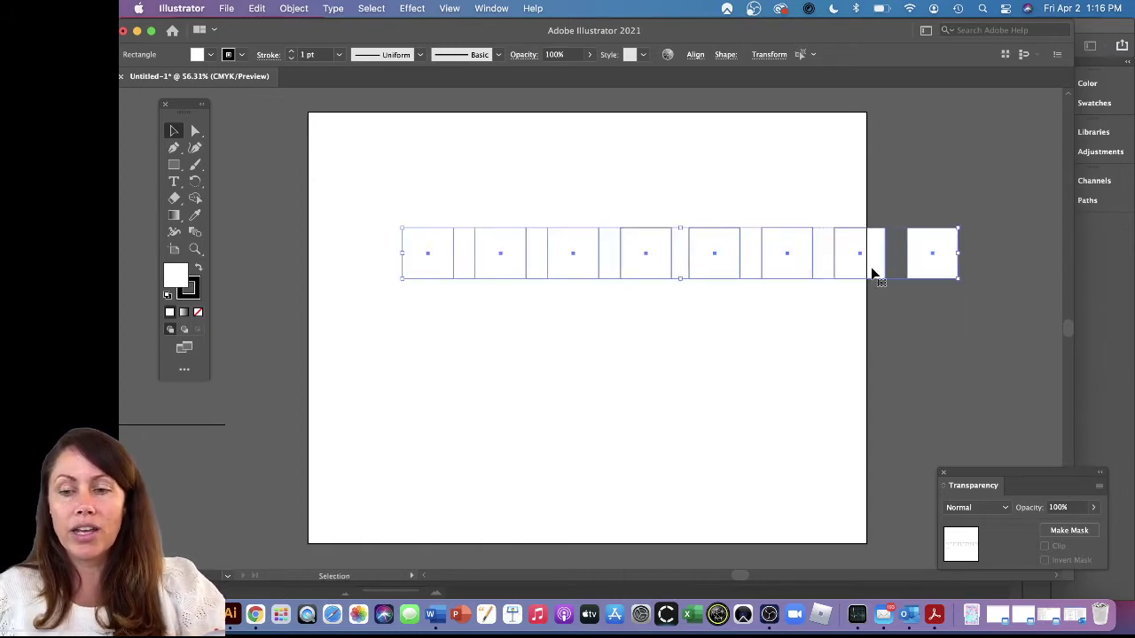
left_click_drag(874, 273, 753, 307)
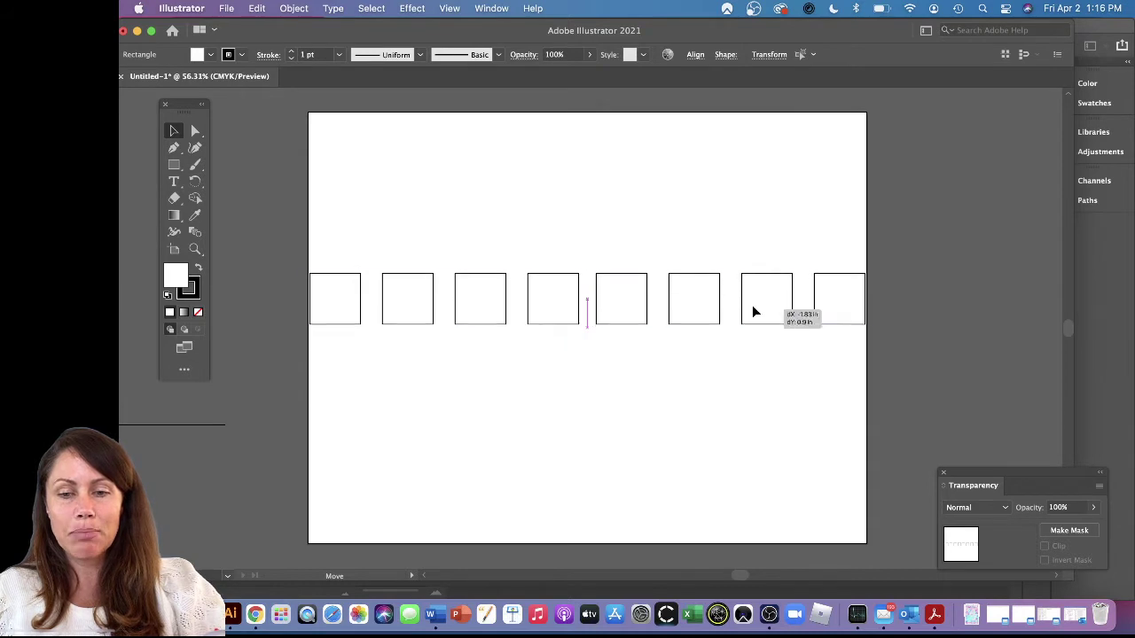
Step: Move the last four squares under the first row and centre both rows on the artboard
left_click_drag(602, 229, 901, 343)
mouse_move(823, 310)
left_mouse_down()
mouse_move(737, 405)
mouse_move(550, 396)
left_mouse_up()
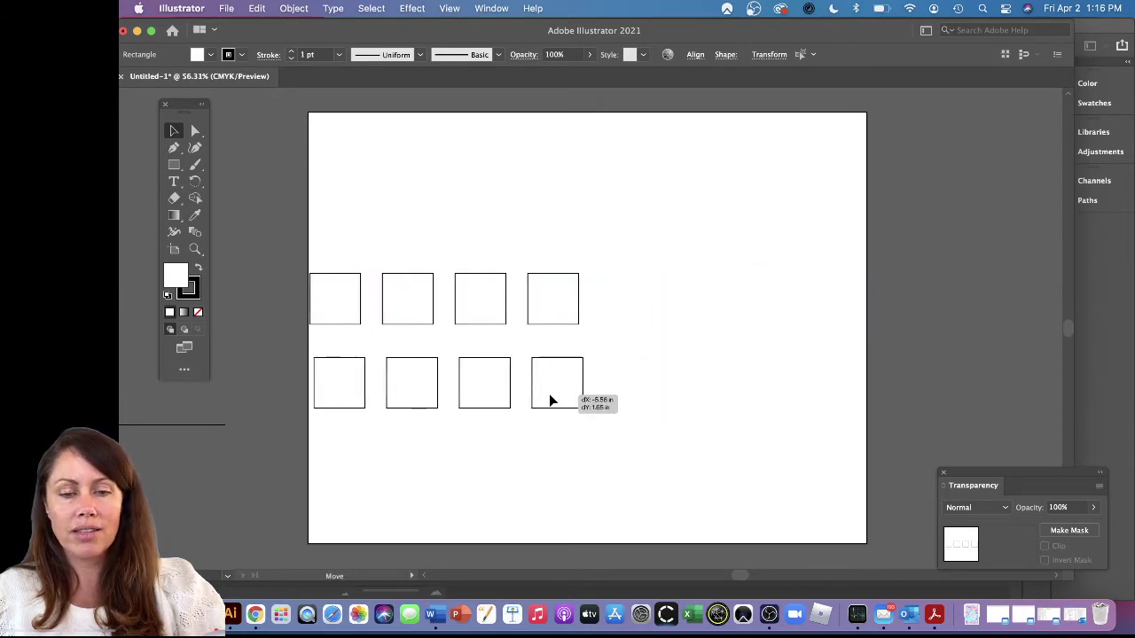
left_click_drag(279, 232, 646, 441)
left_click_drag(548, 389, 668, 353)
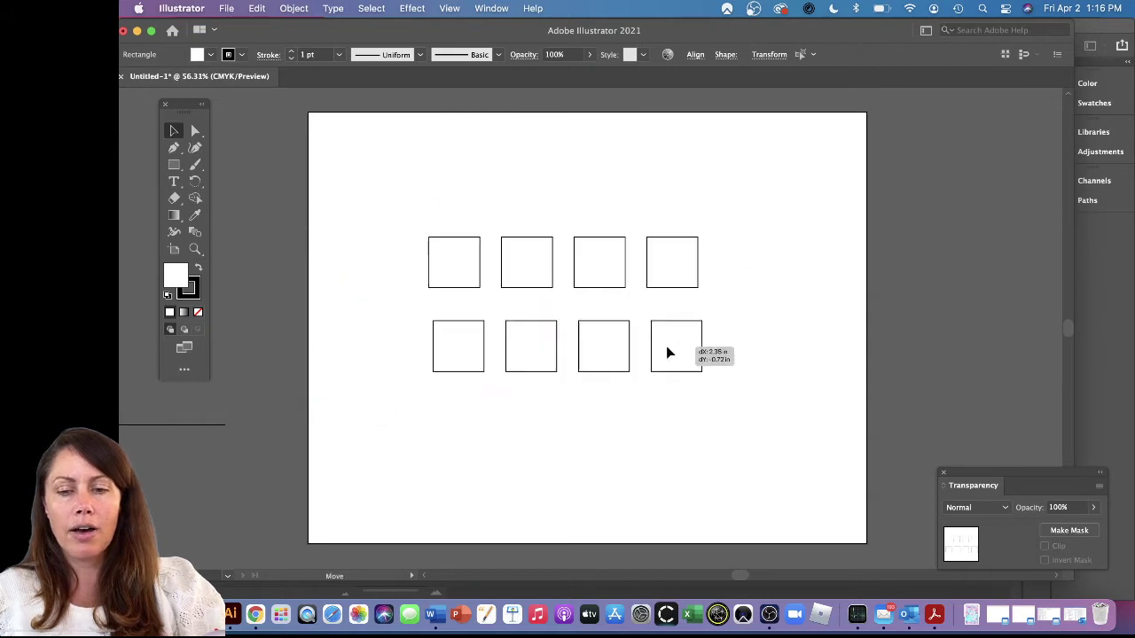
left_click(768, 327)
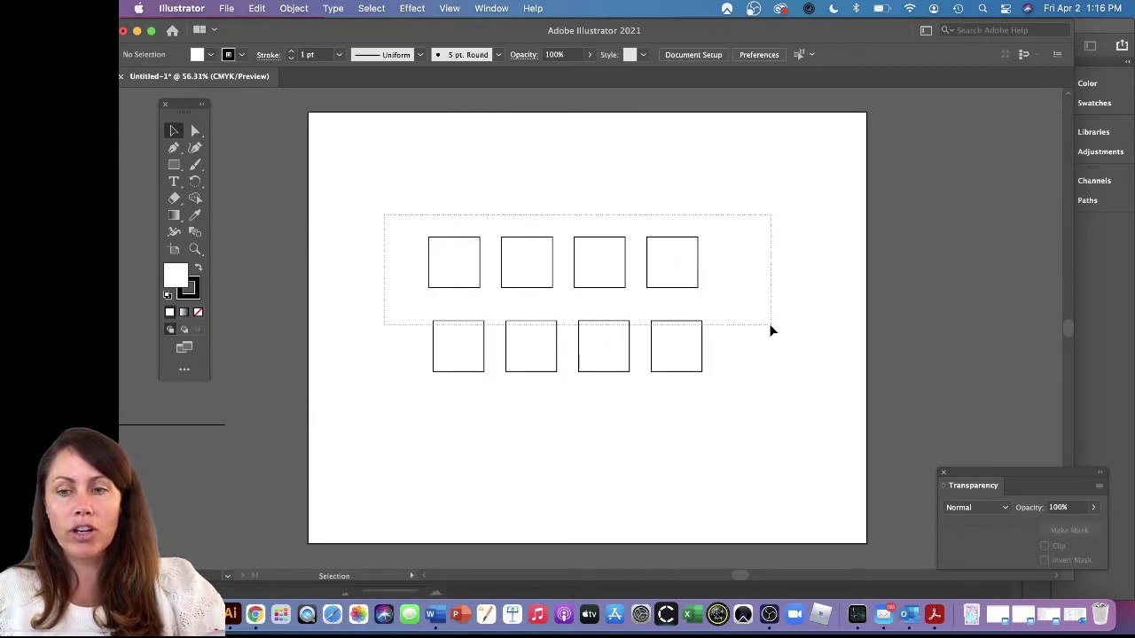
Step: Distribute the squares evenly using the Align options for all eight and then the top row
left_click_drag(518, 251, 770, 322)
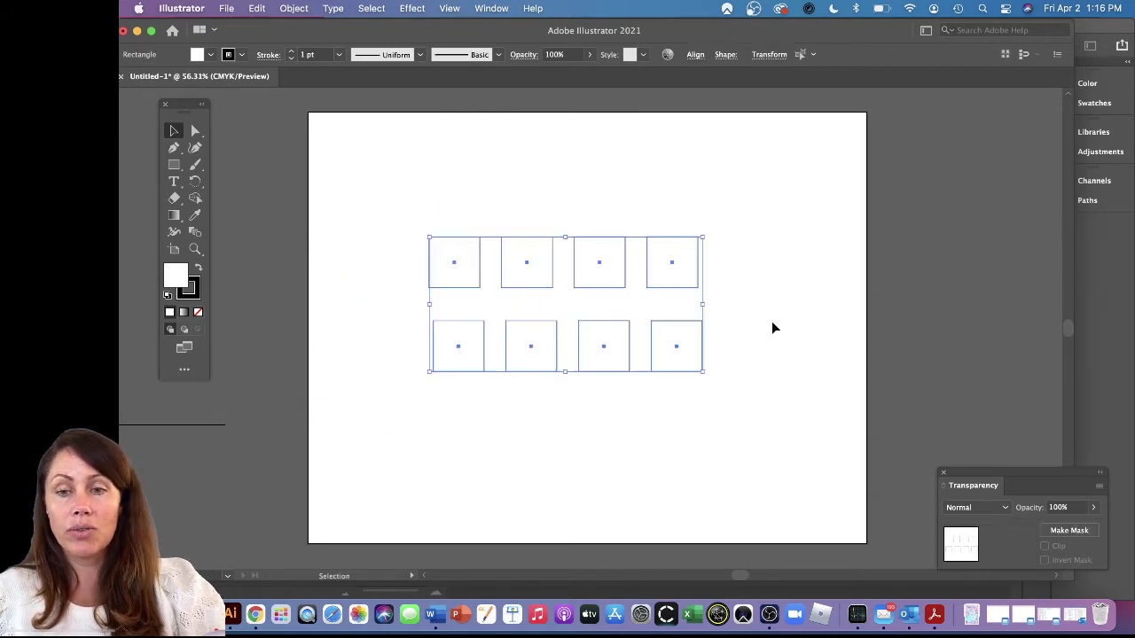
left_click(696, 55)
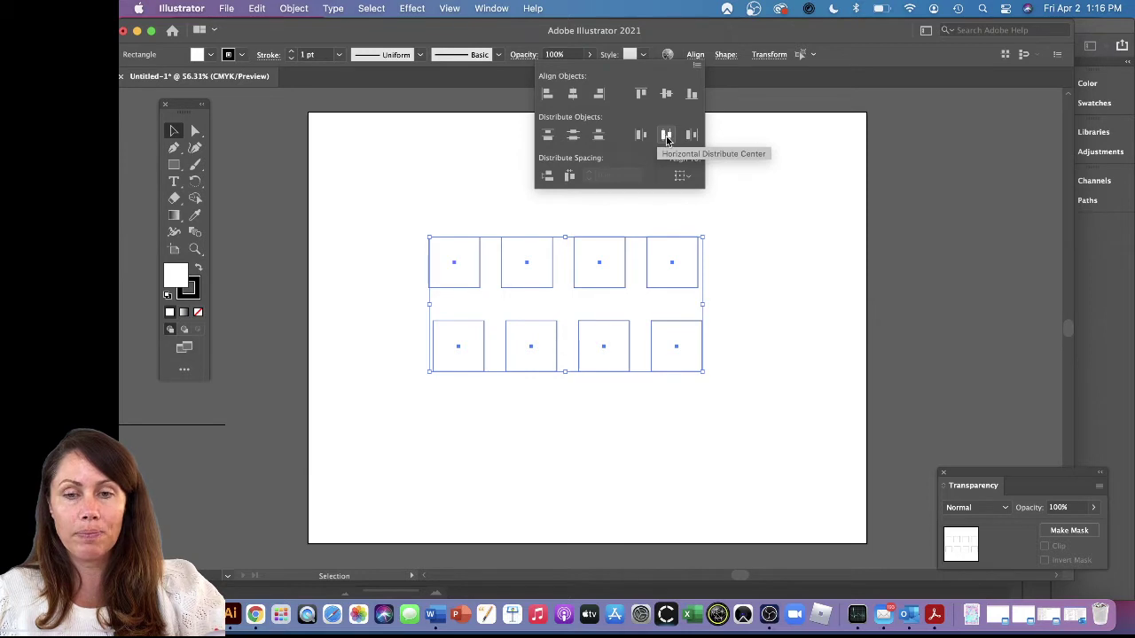
mouse_move(394, 214)
left_mouse_down()
mouse_move(641, 258)
mouse_move(774, 303)
left_mouse_up()
left_click(699, 56)
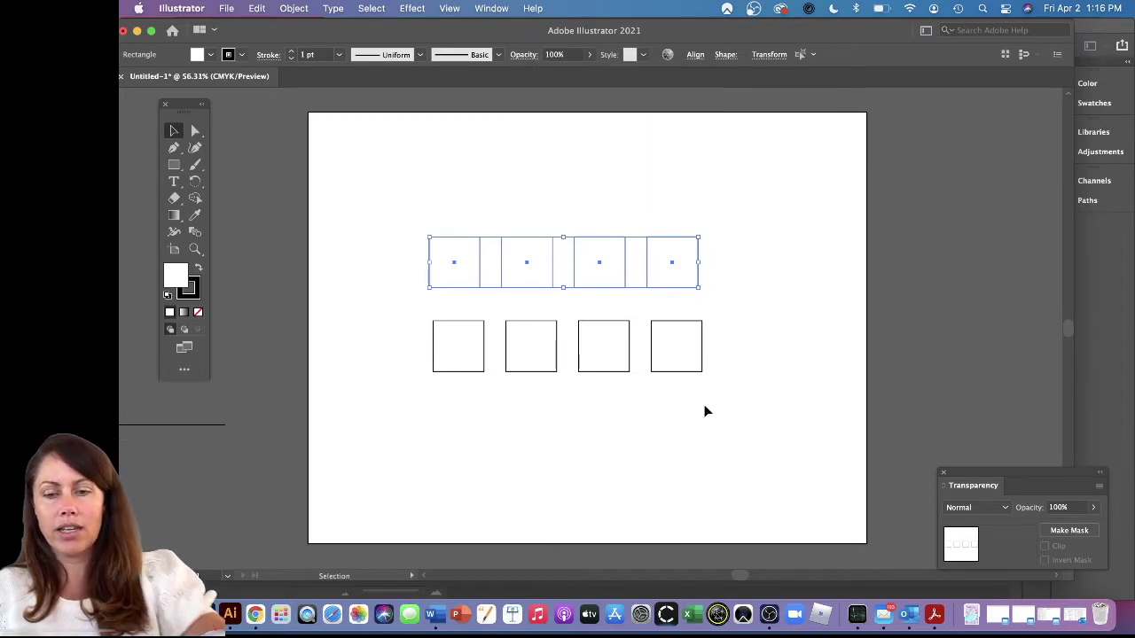
Step: Replace the bottom row with a duplicate of the top row and move it lower
left_click_drag(413, 304, 728, 396)
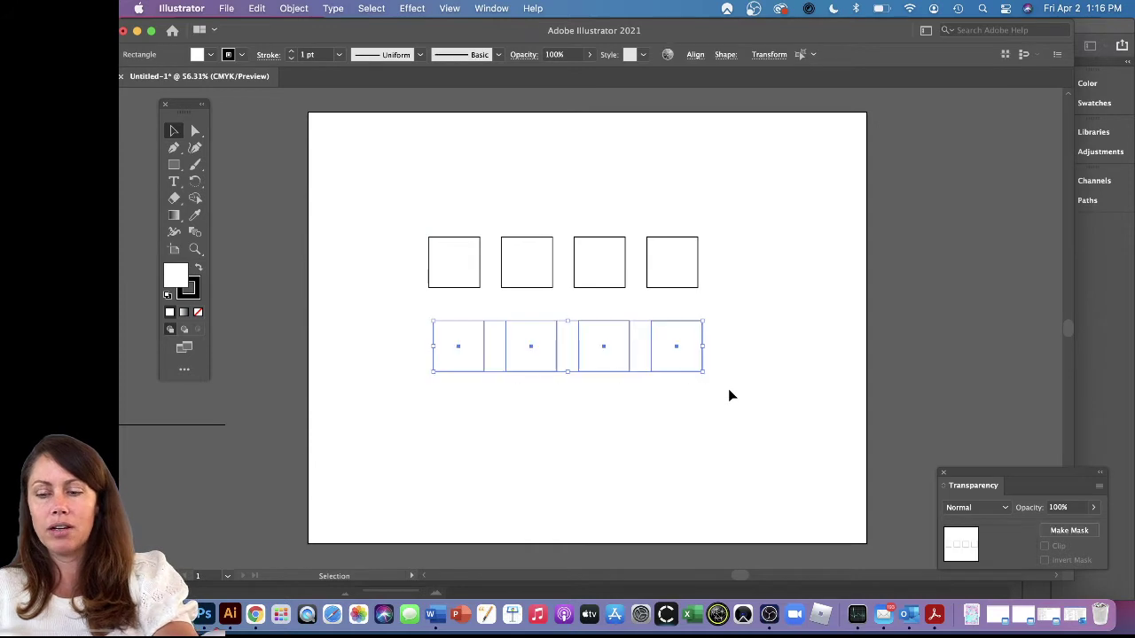
key("Delete")
left_click_drag(413, 190, 785, 330)
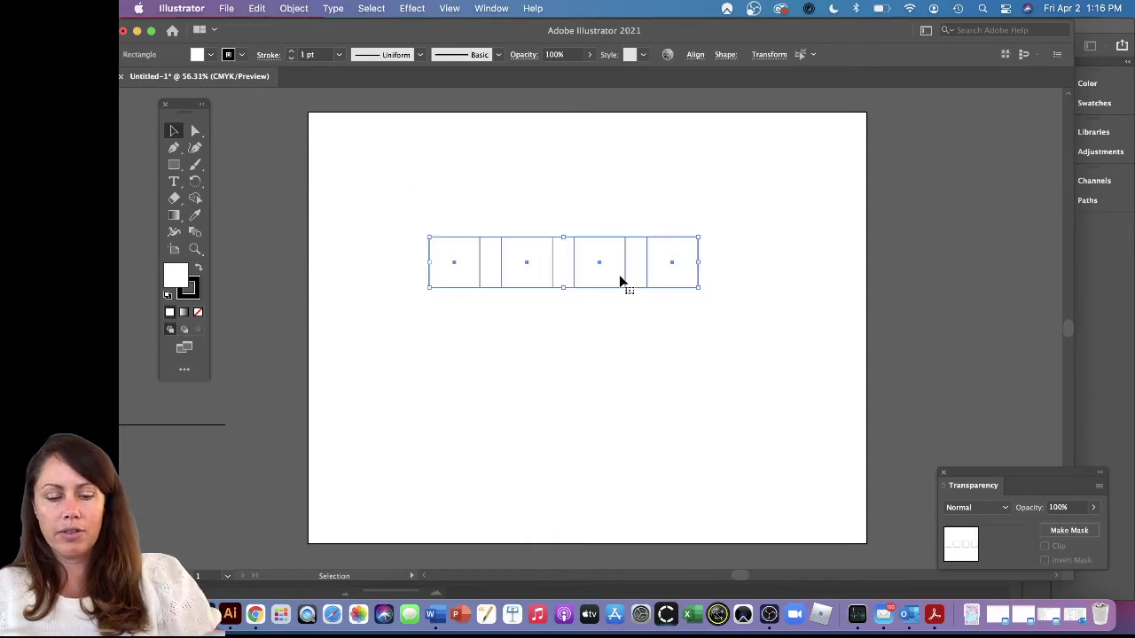
left_click_drag(621, 282, 621, 361)
left_click(622, 415)
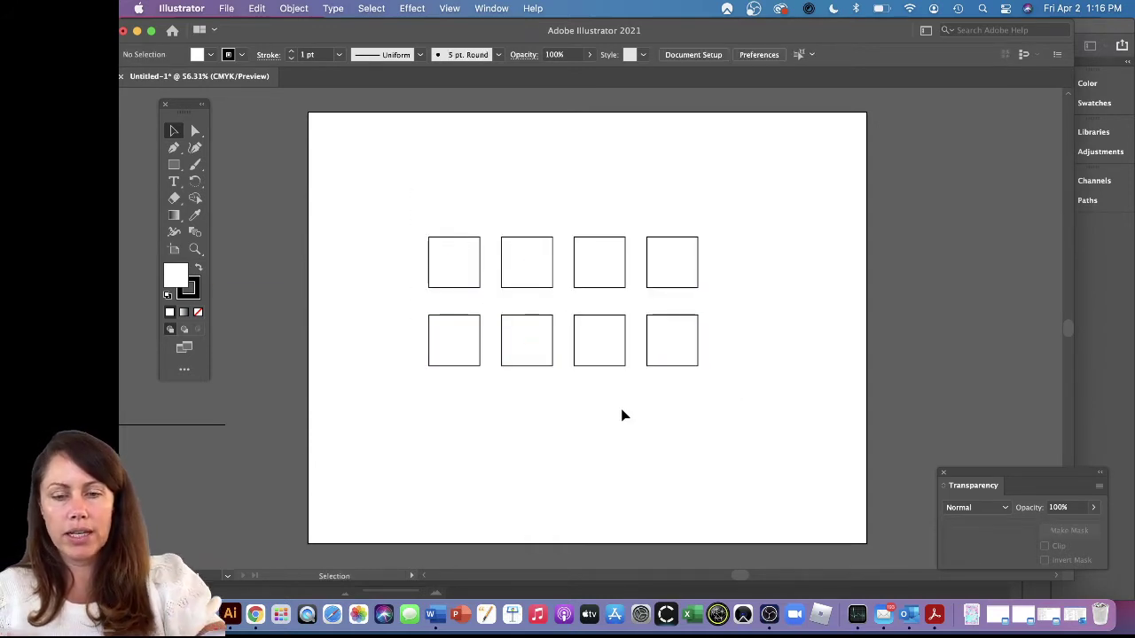
left_click_drag(402, 307, 783, 433)
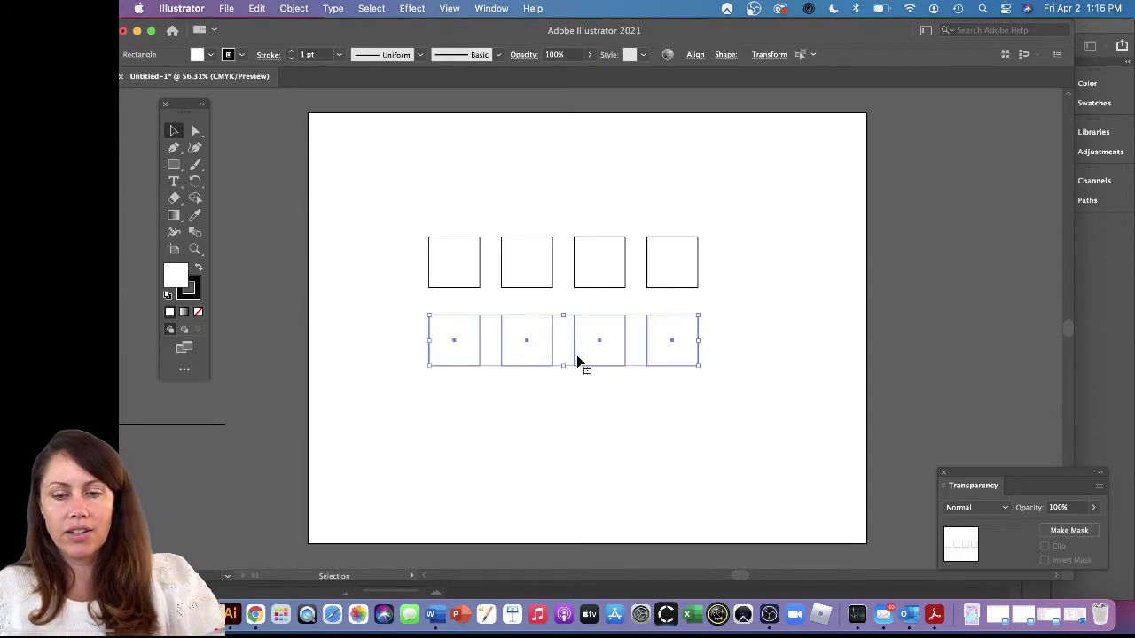
left_click_drag(583, 363, 585, 413)
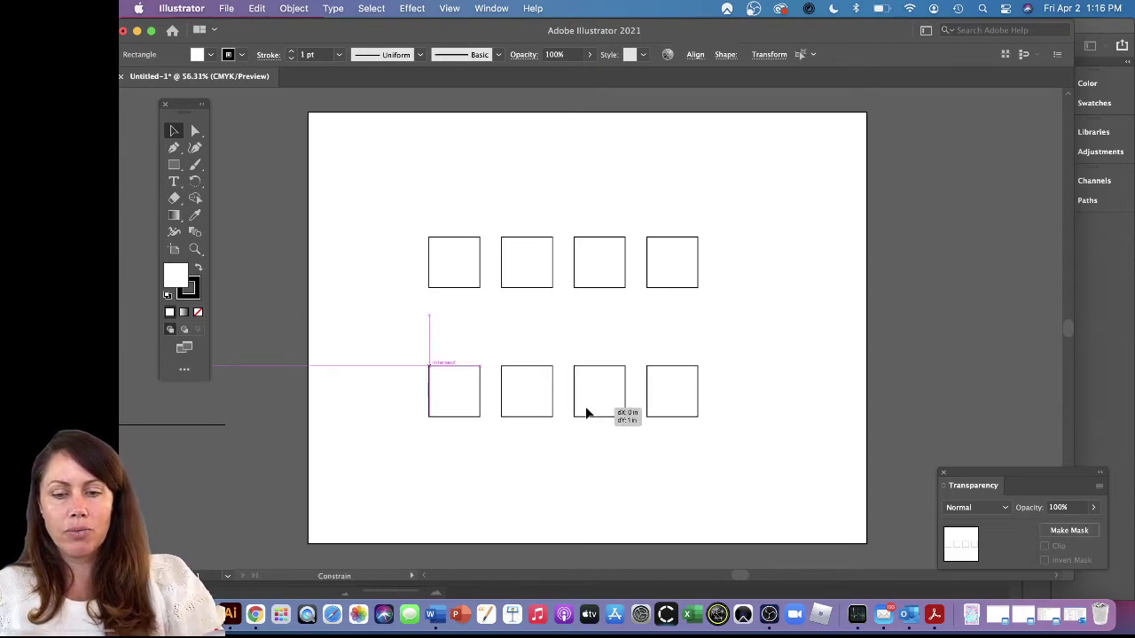
left_click(614, 316)
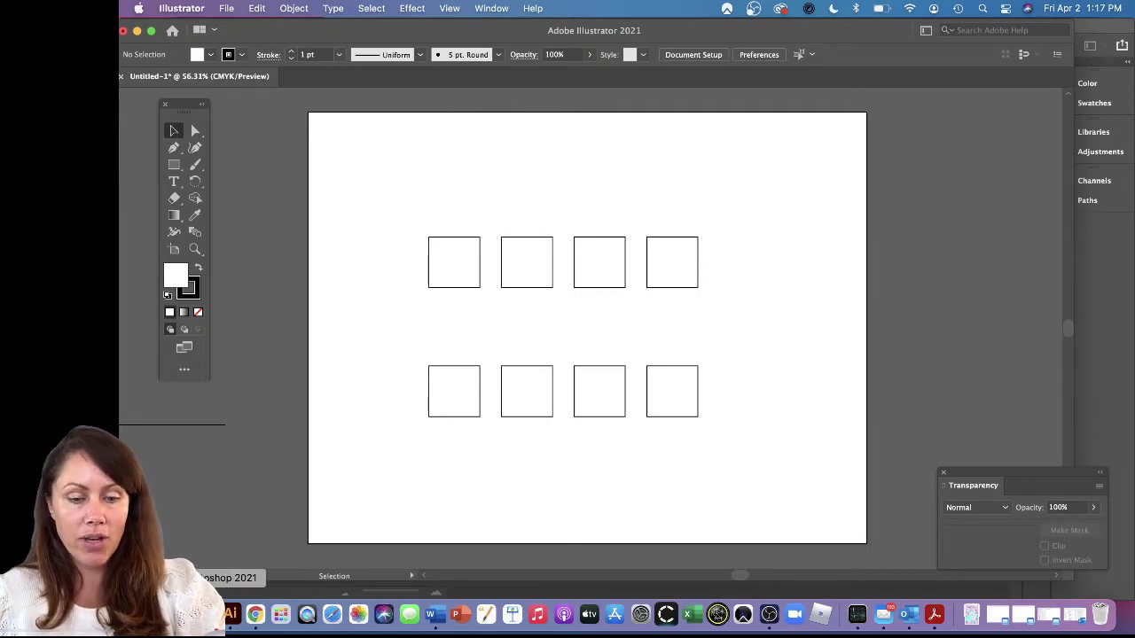
Step: Fill the top-left square with the light pink hex colour efcafb
left_click(204, 614)
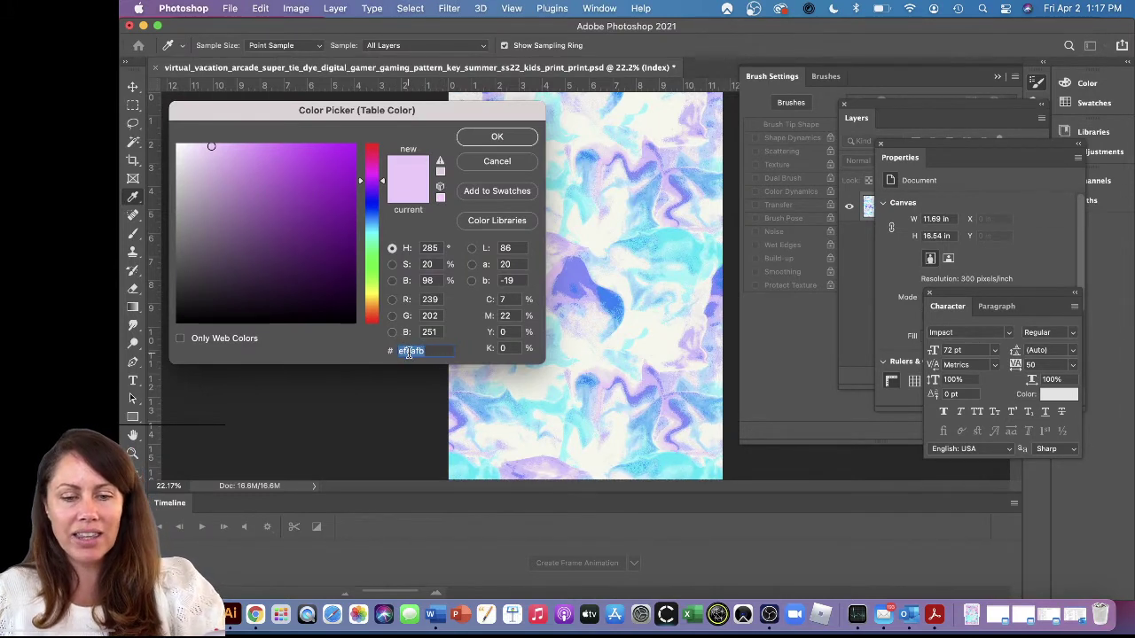
left_click(229, 614)
left_click(444, 288)
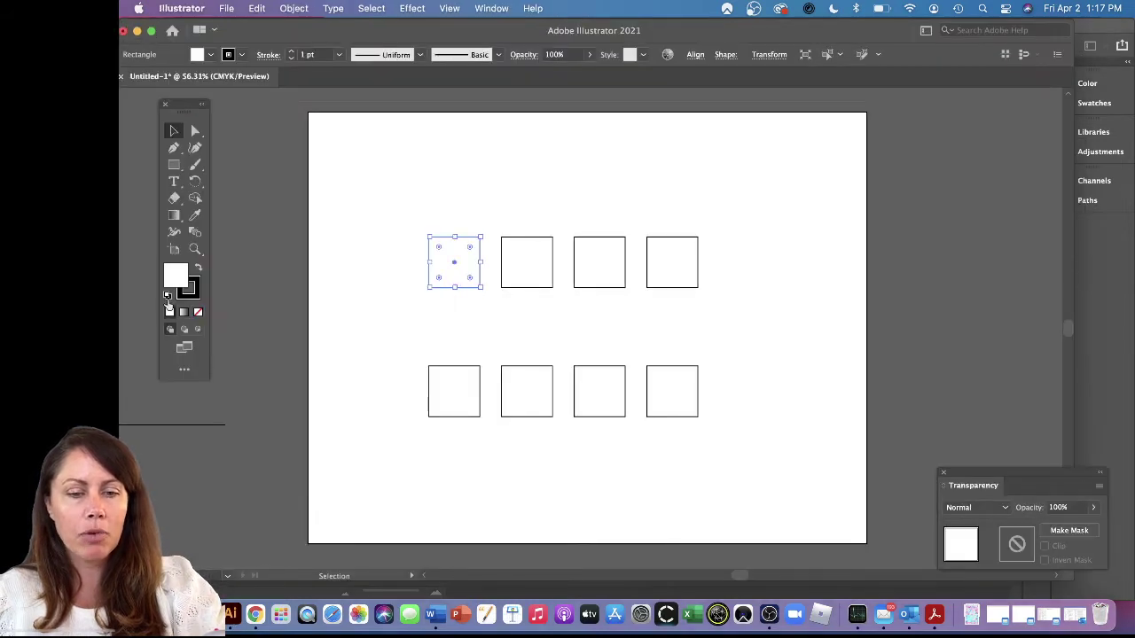
double_click(181, 277)
type("efcafb")
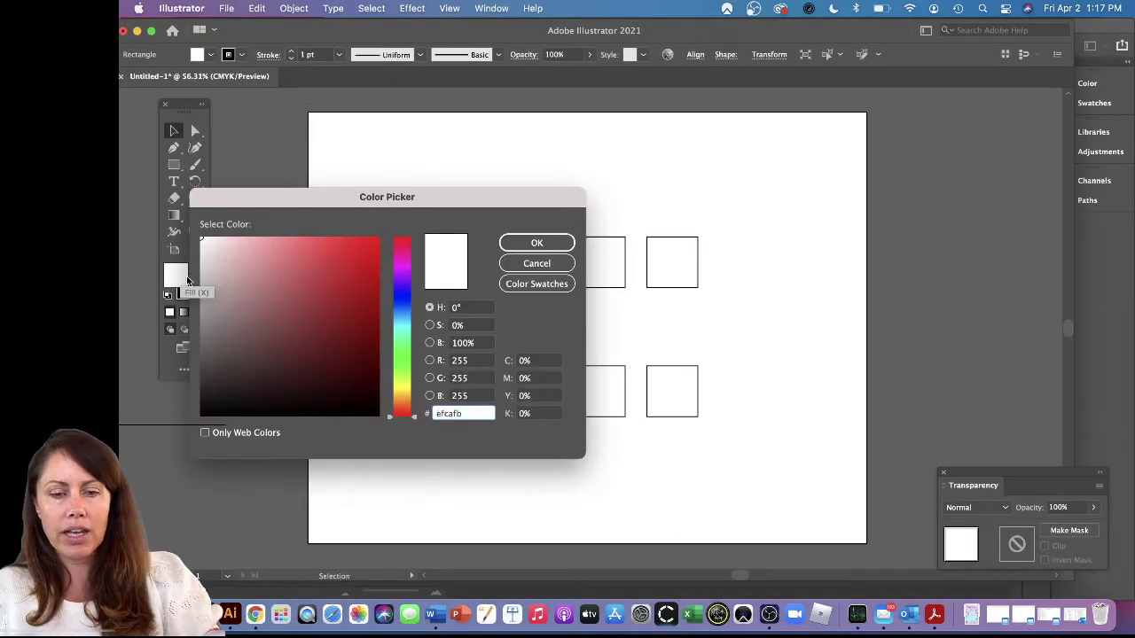
left_click(541, 244)
left_click(493, 338)
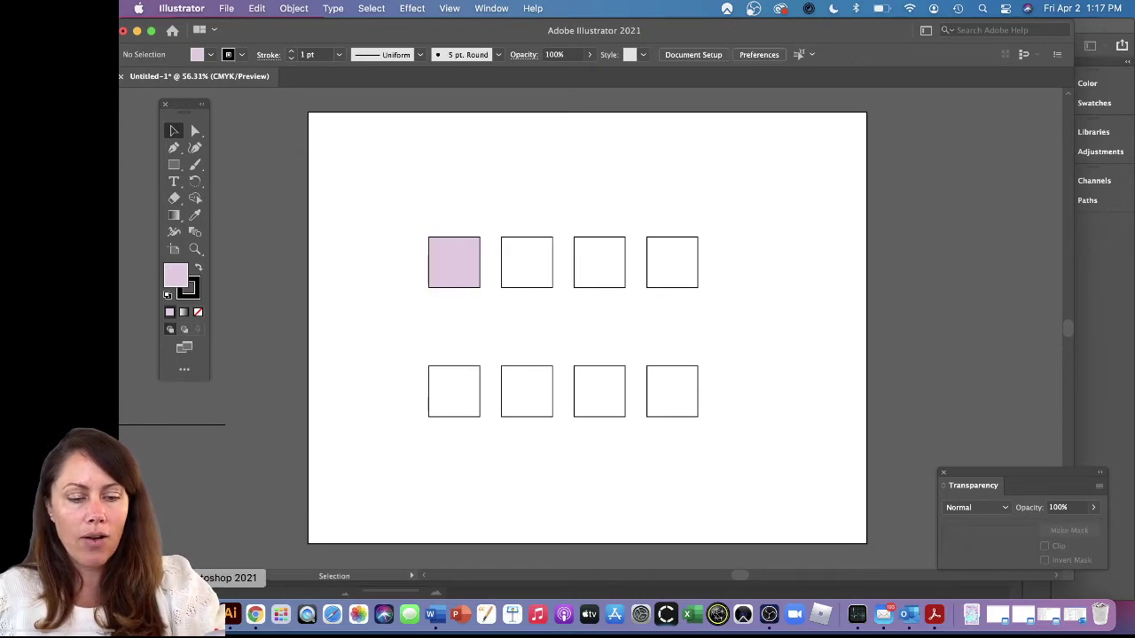
Step: Match the lilac to PANTONE 250 C in the PANTONE+ Solid Coated colour library
left_click(204, 614)
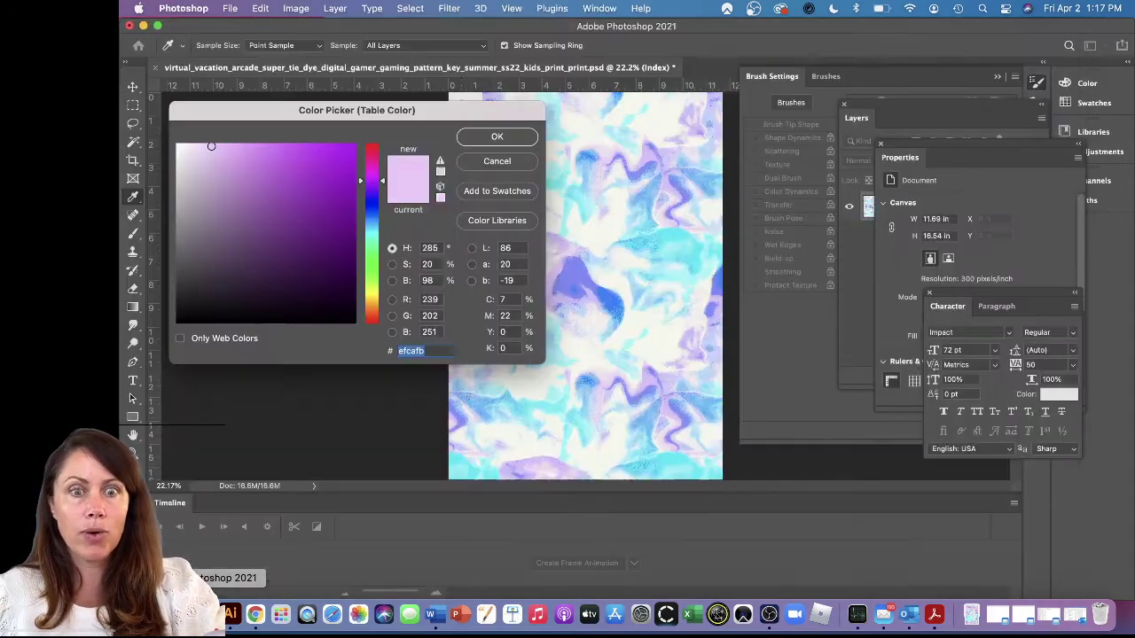
left_click(509, 227)
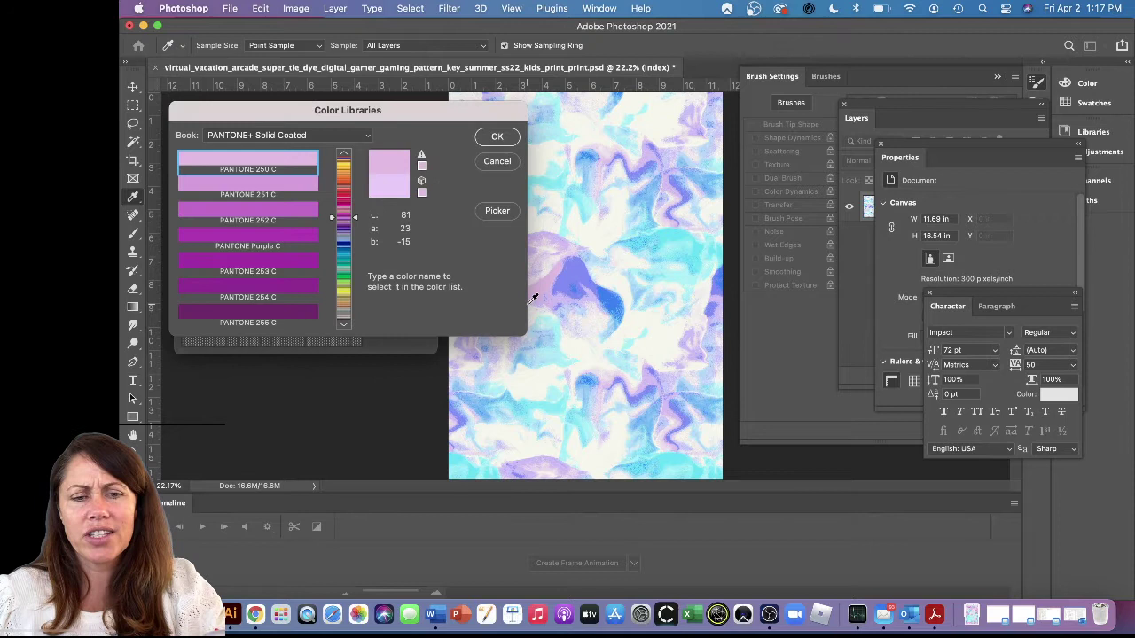
left_click(295, 136)
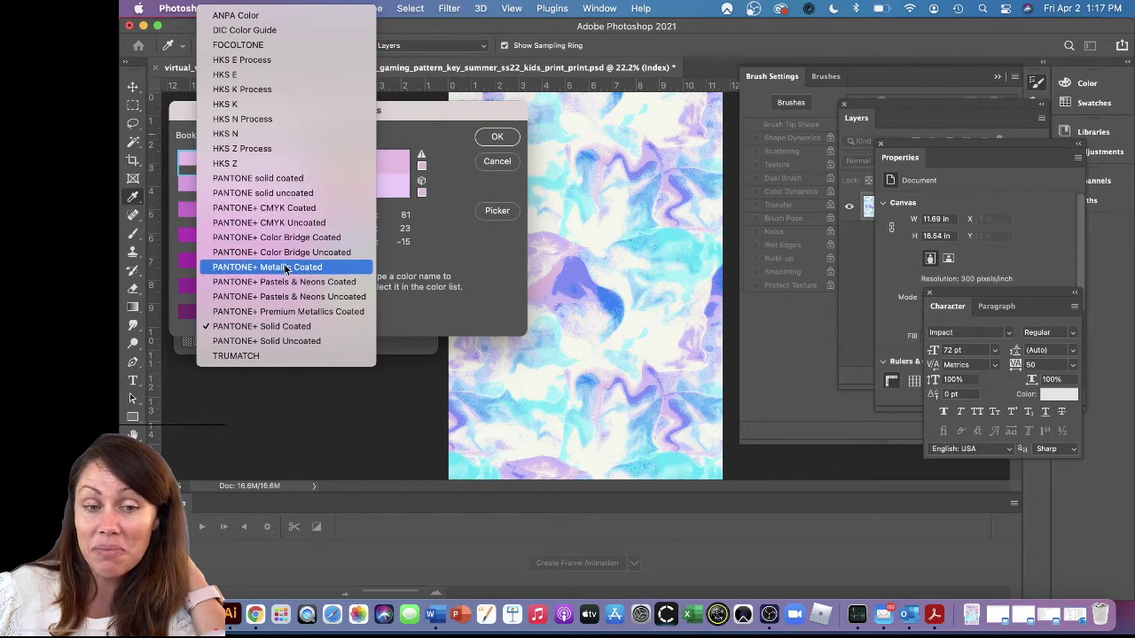
left_click(282, 327)
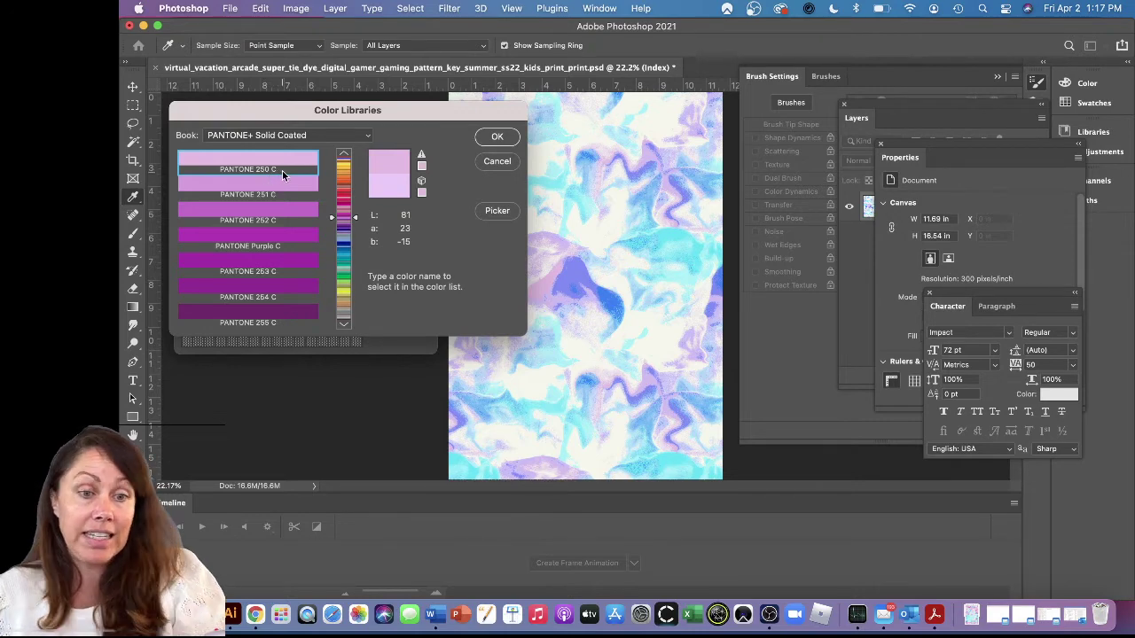
left_click(497, 138)
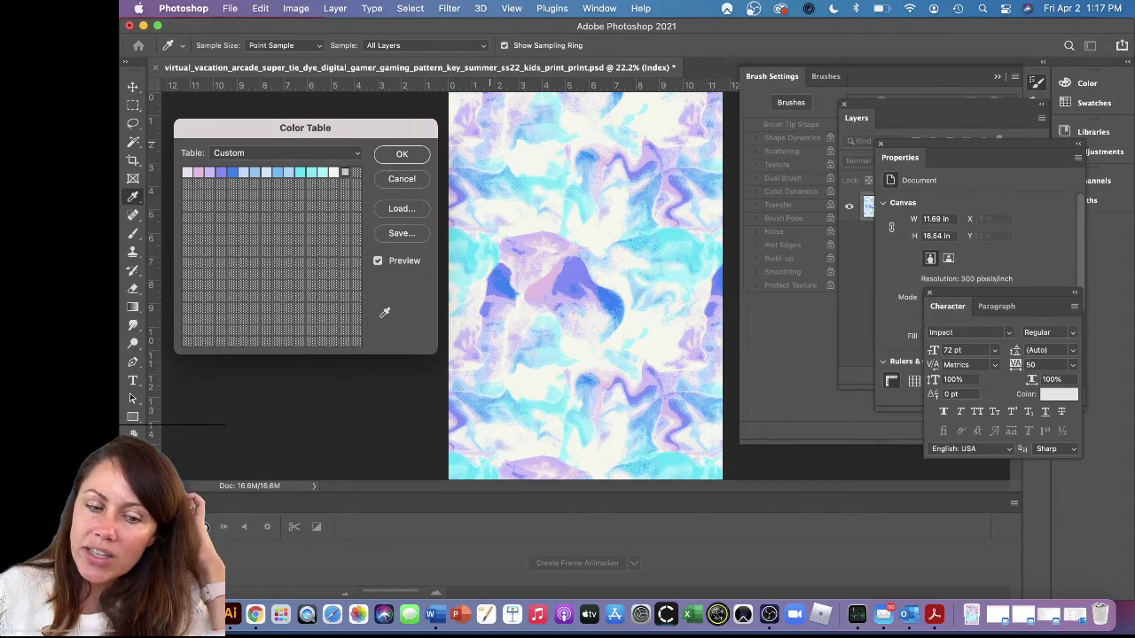
Step: Search the web for 'pantone' and open the Find a Pantone Color page
left_click(254, 613)
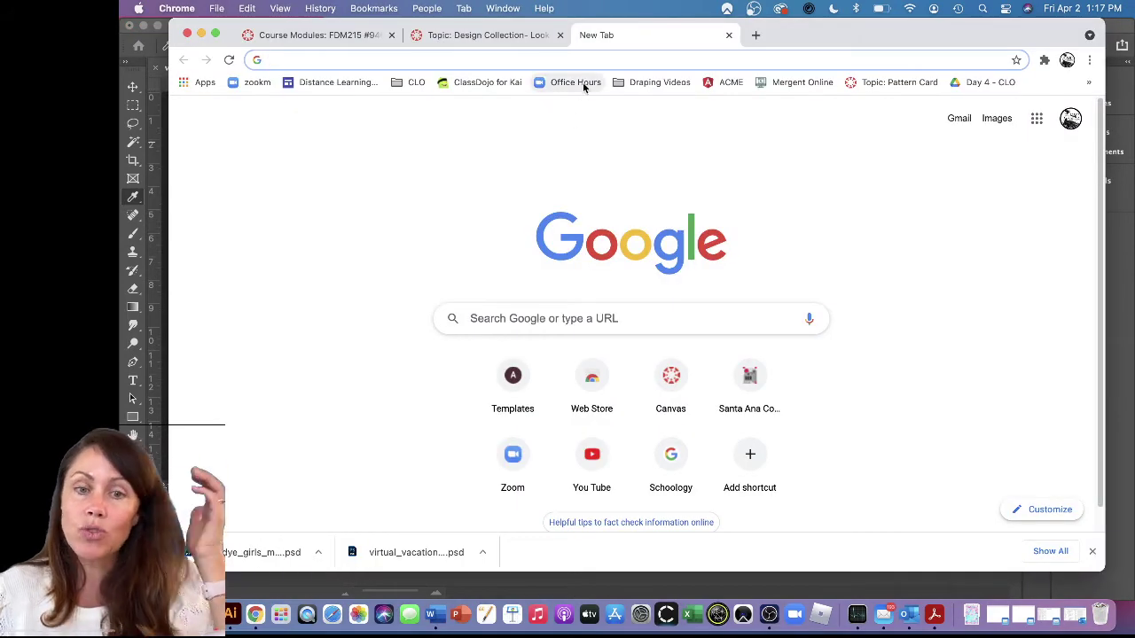
type("pantone")
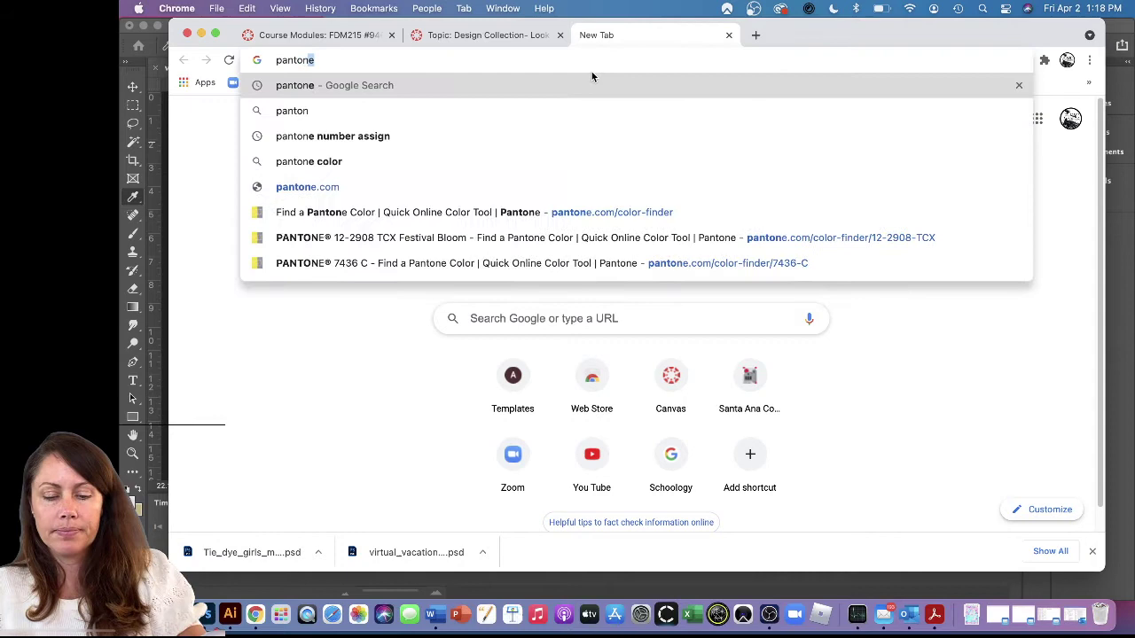
key("Return")
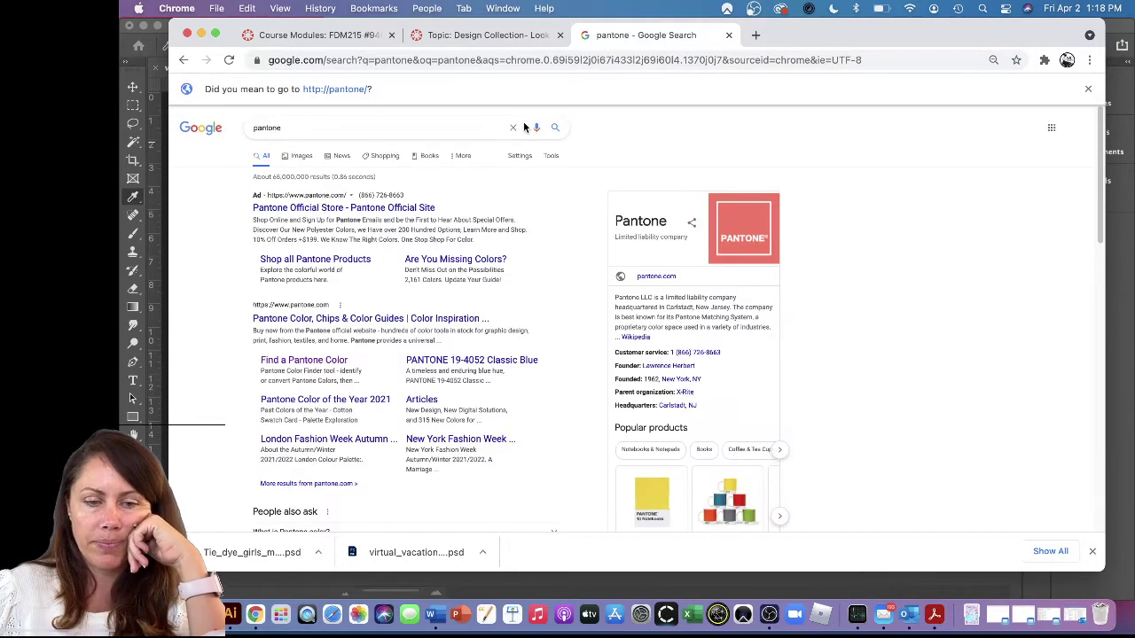
left_click(302, 362)
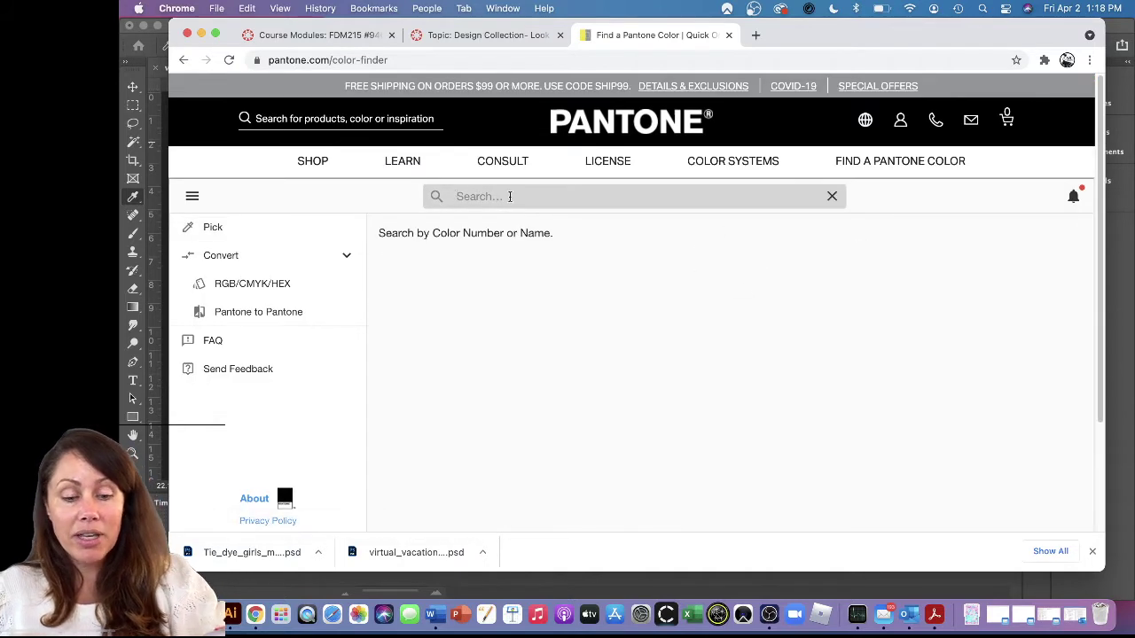
Step: Search '250c', view PANTONE 250 C's values (hex E7BAE4), then return to the results
type("250c")
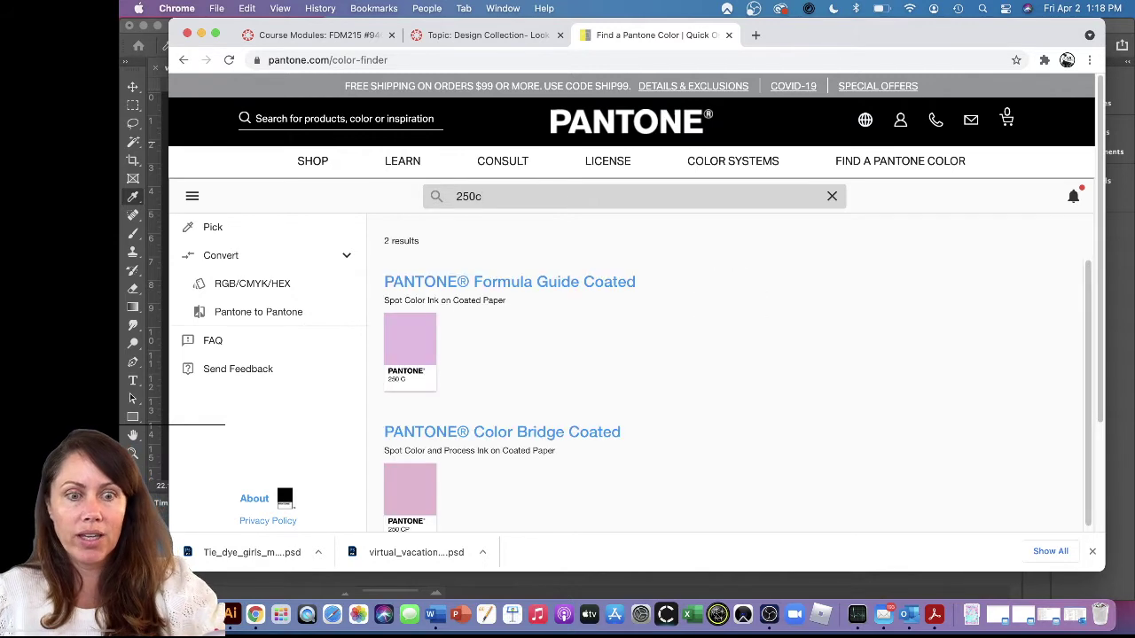
left_click(505, 251)
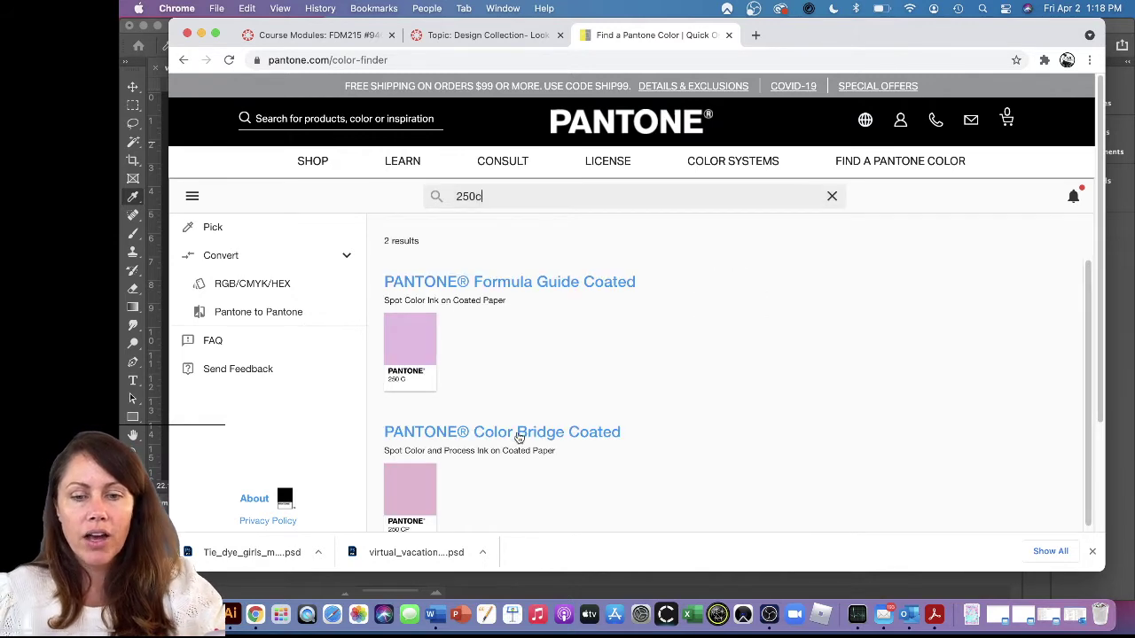
left_click(404, 377)
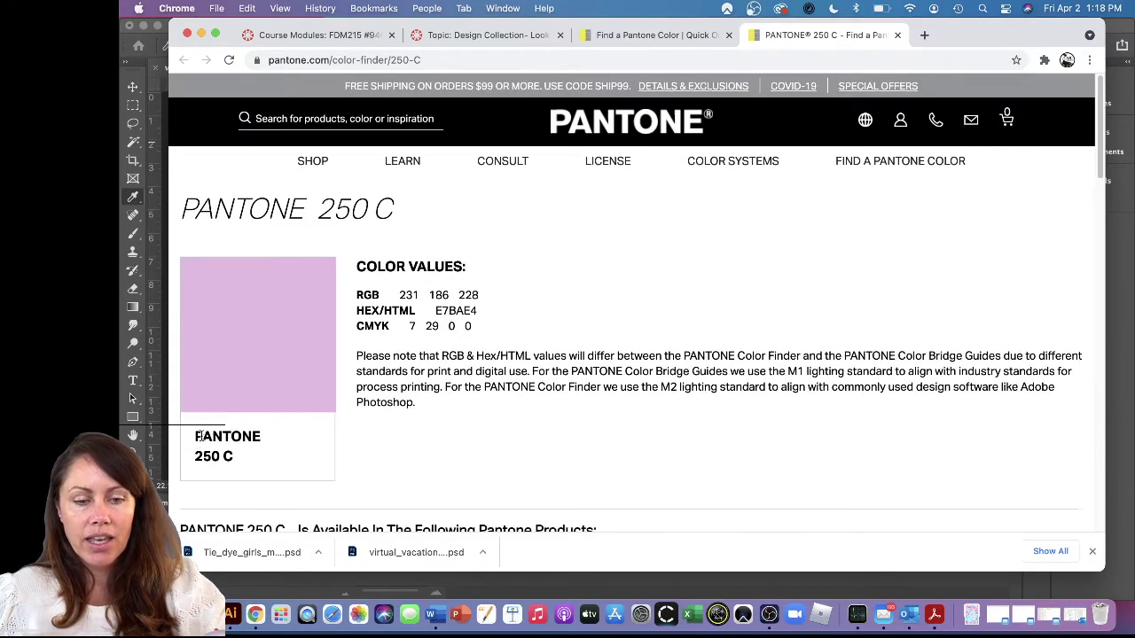
left_click_drag(194, 432, 233, 462)
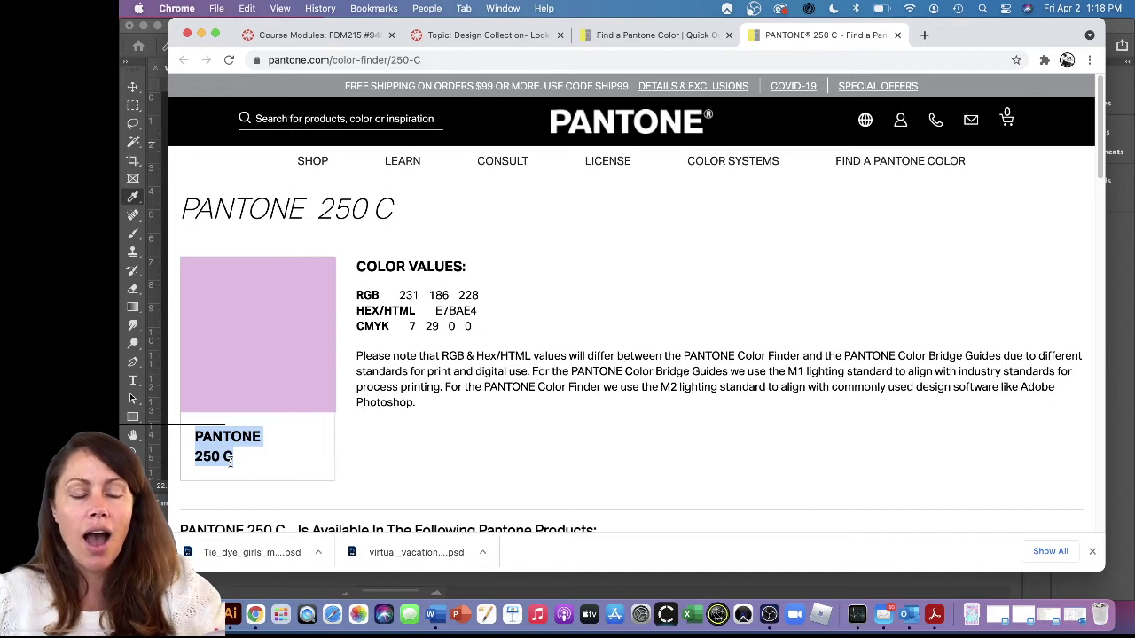
left_click(209, 460)
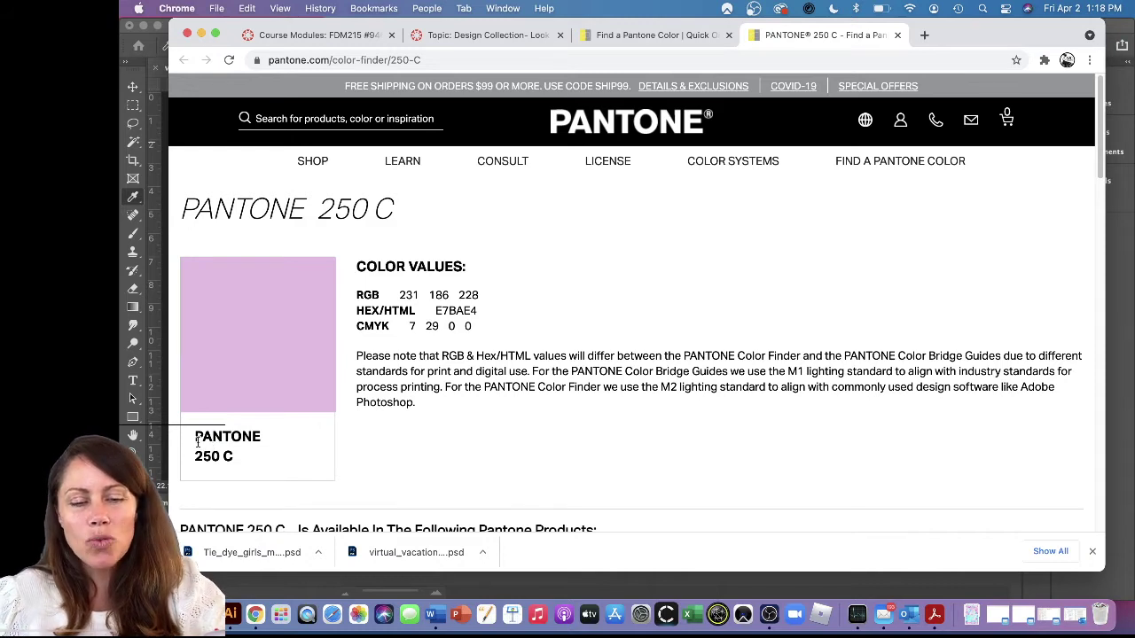
left_click_drag(194, 433, 229, 459)
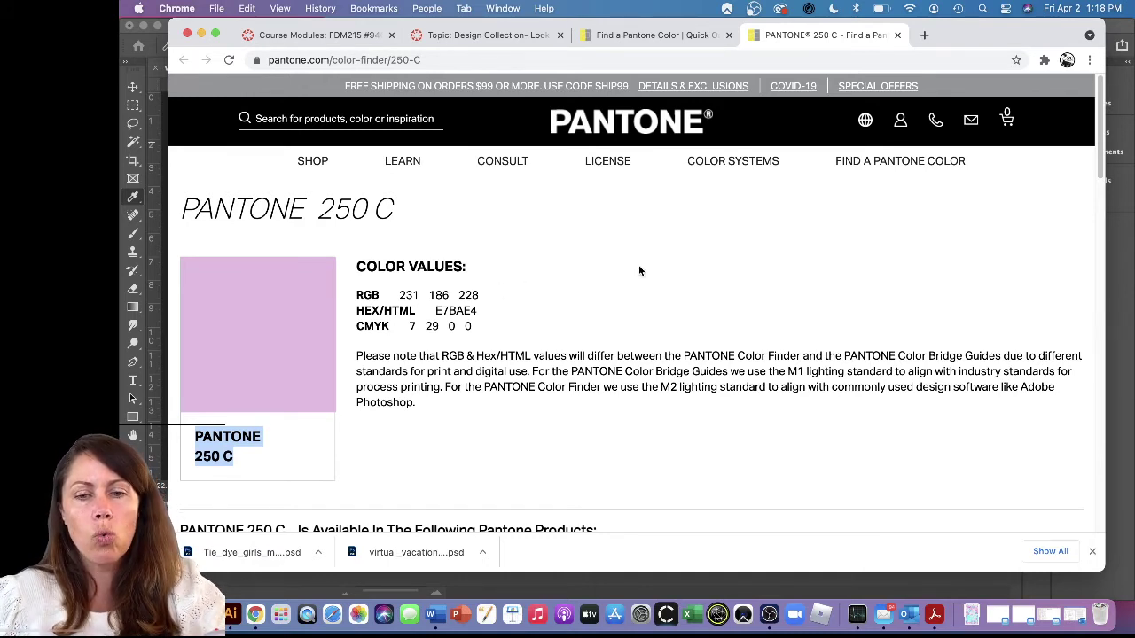
left_click(691, 35)
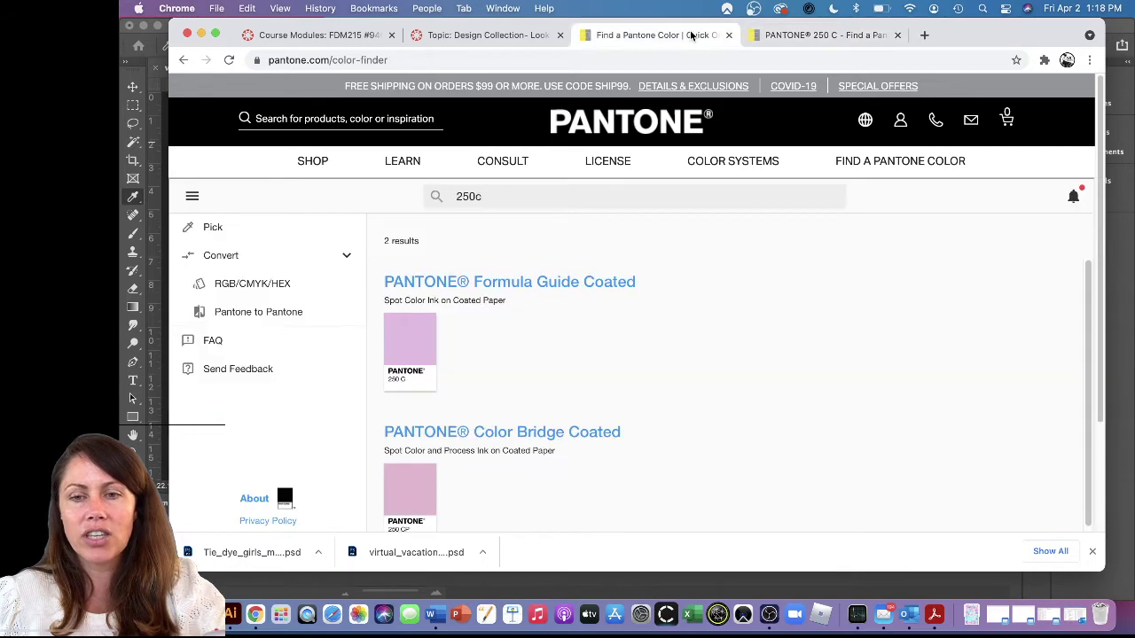
Step: Set up a Pantone to Pantone conversion of PANTONE 250 C into FHI Cotton TCX
left_click(227, 324)
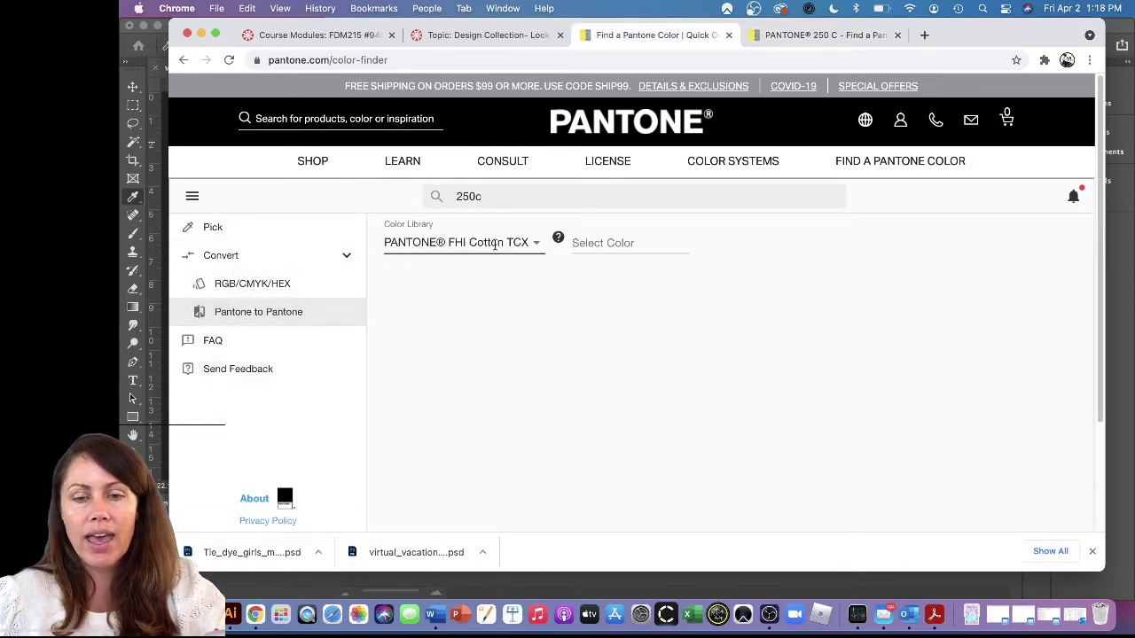
left_click(535, 243)
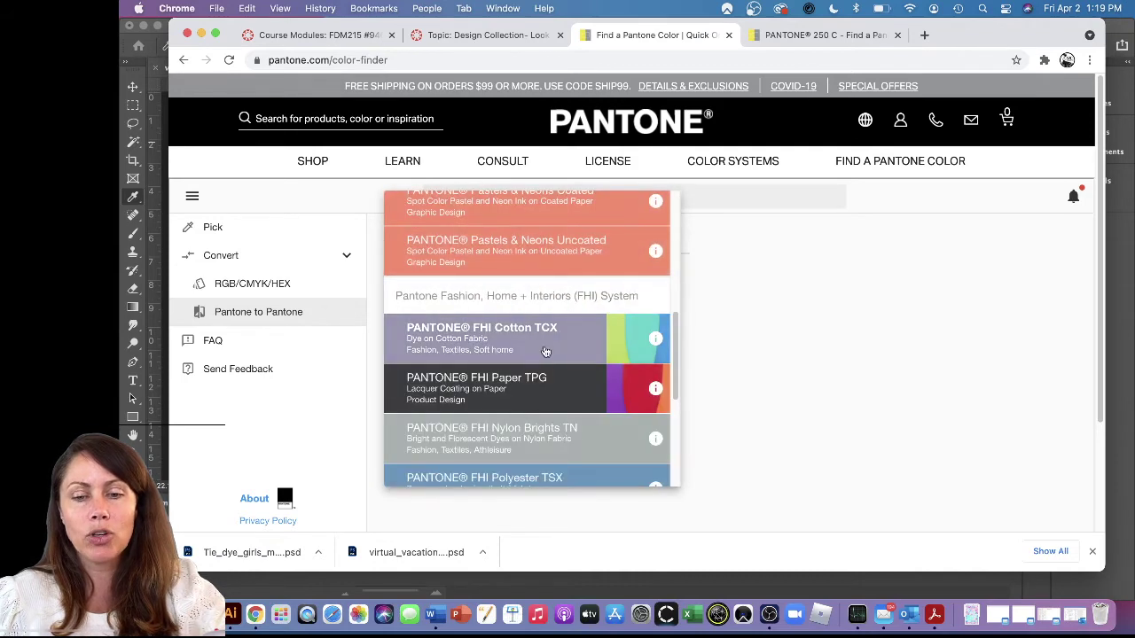
scroll(496, 354, "down", 1)
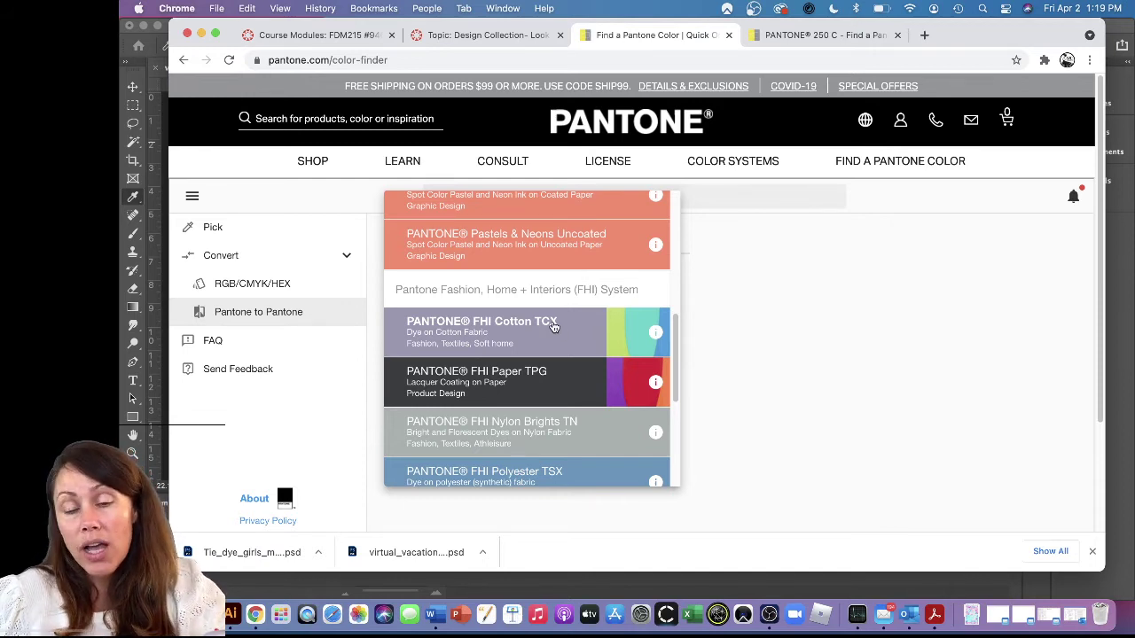
left_click(553, 328)
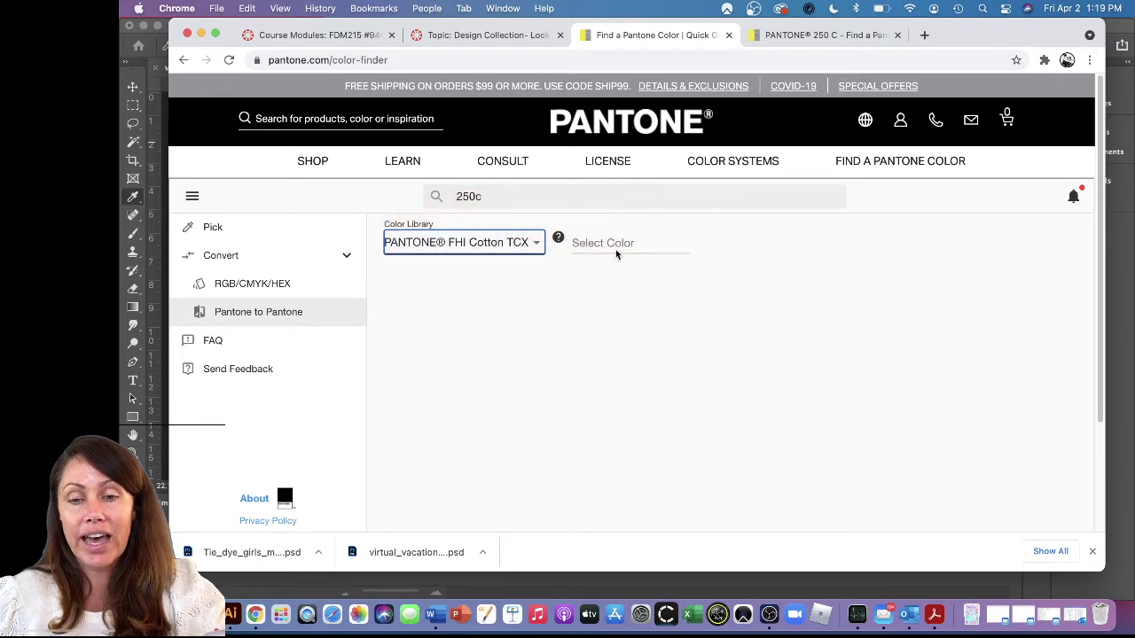
left_click(621, 244)
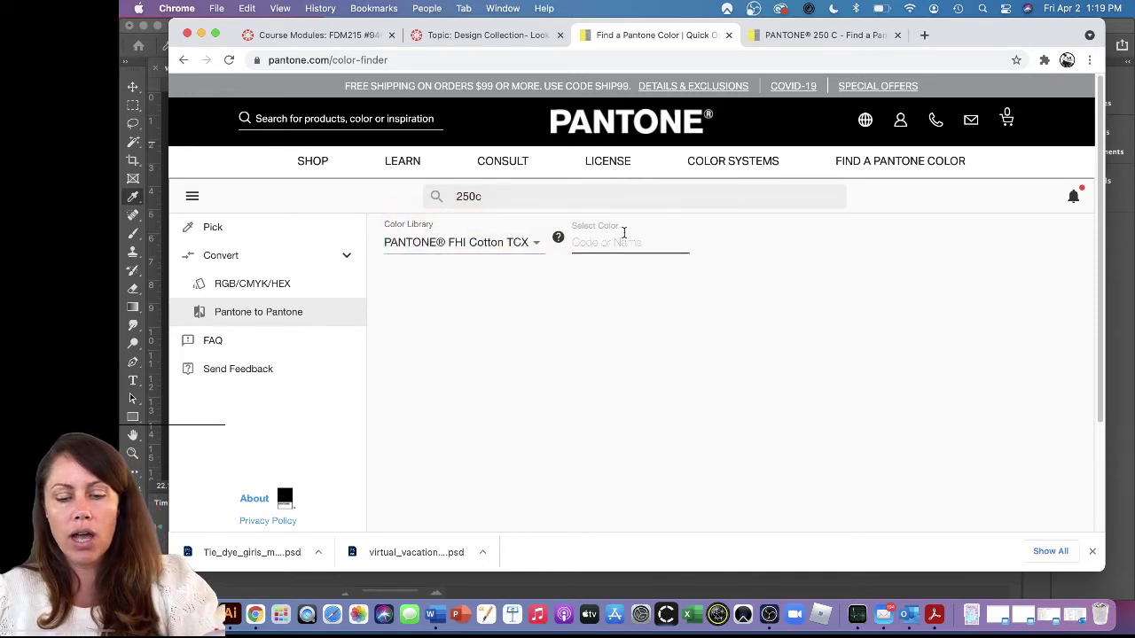
type("250c")
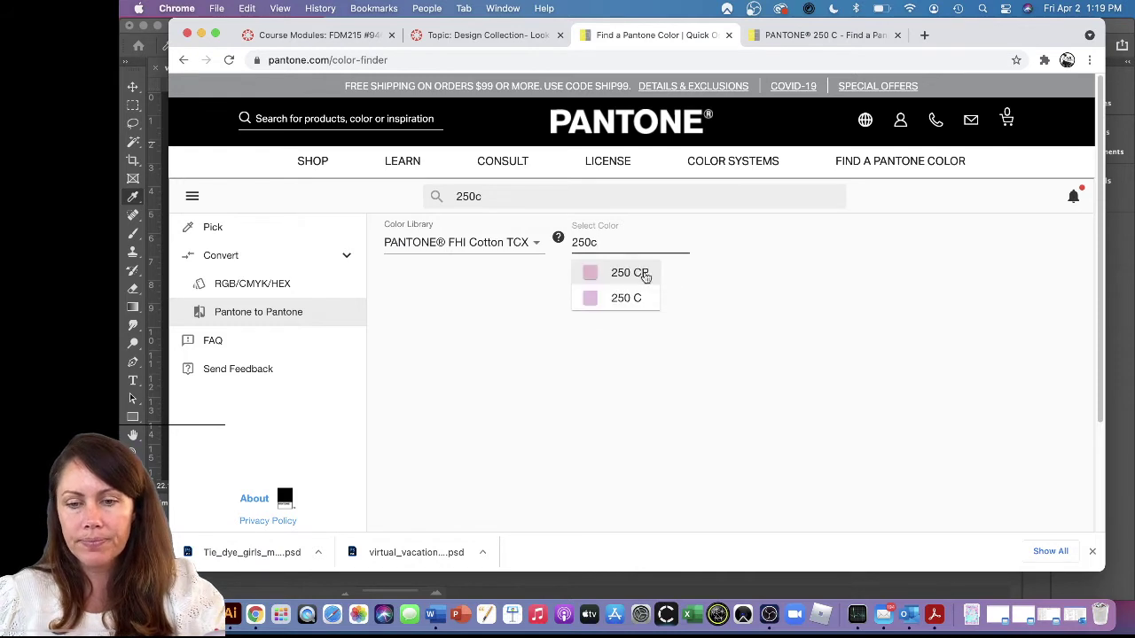
left_click(653, 299)
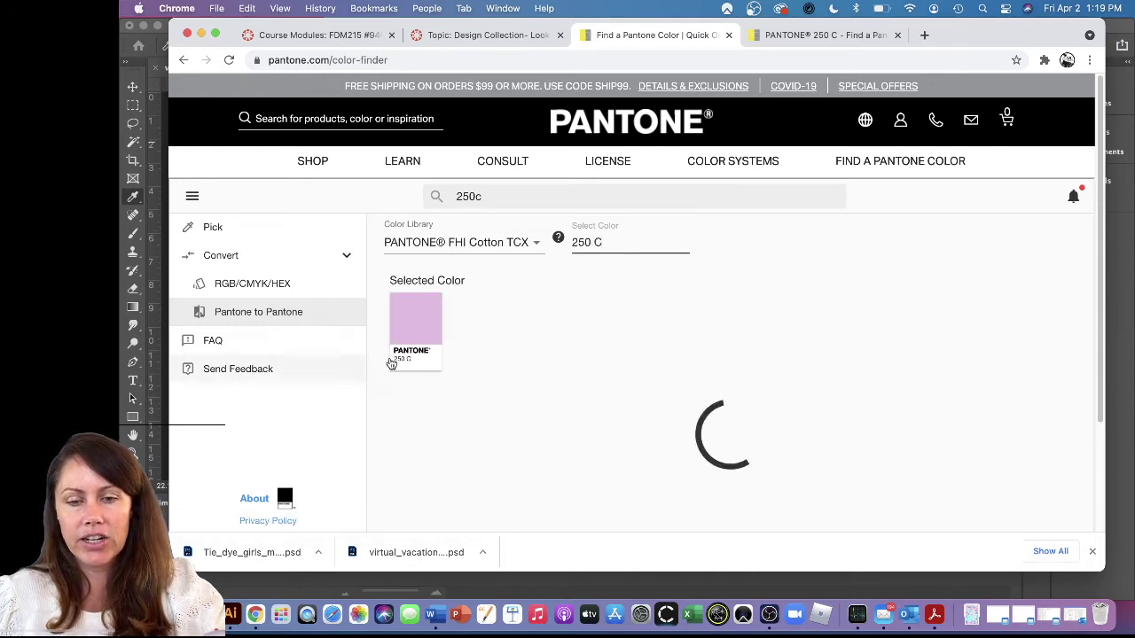
Step: Review best match 14-3205 TCX and the alternatives, then open Alternative 4, Pink Tulle
scroll(598, 360, "down", 2)
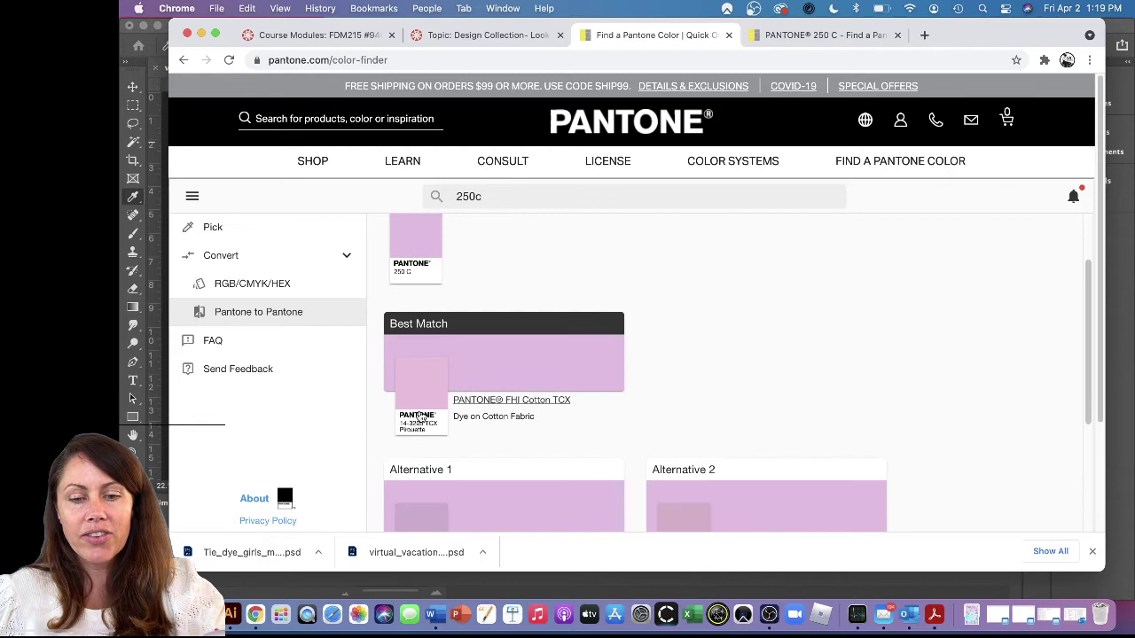
scroll(771, 415, "down", 2)
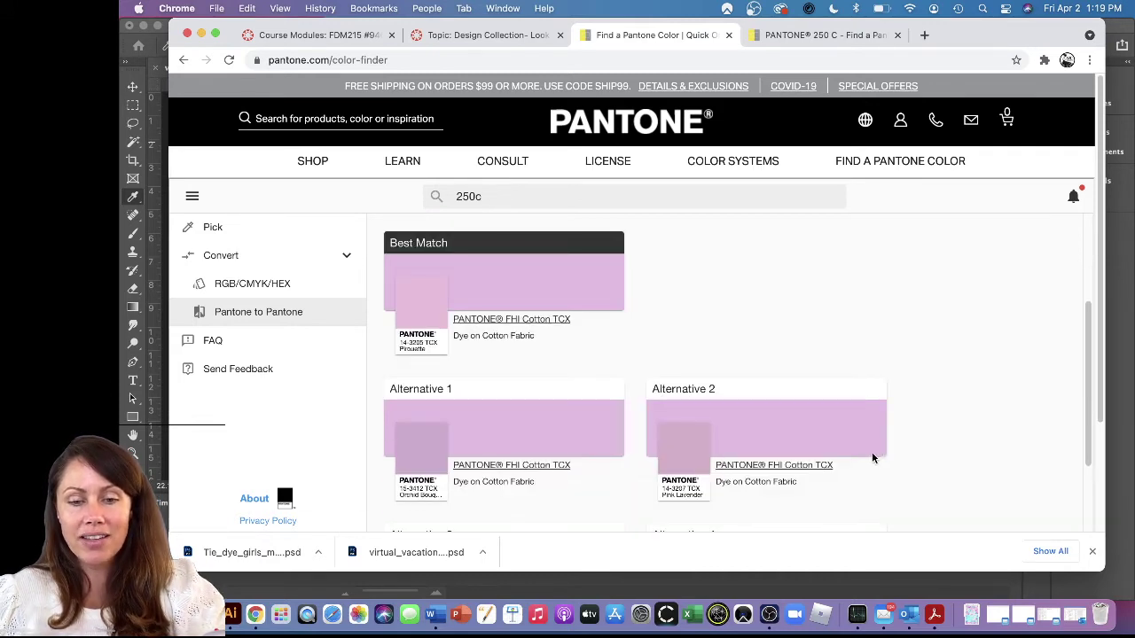
scroll(670, 445, "up", 1)
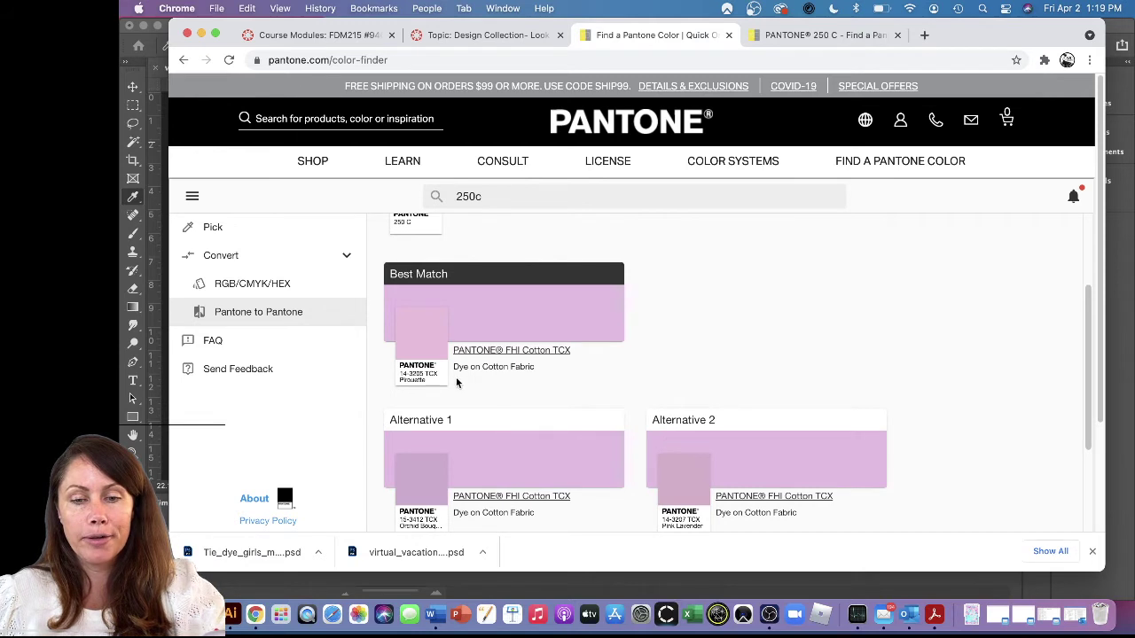
scroll(467, 377, "down", 1)
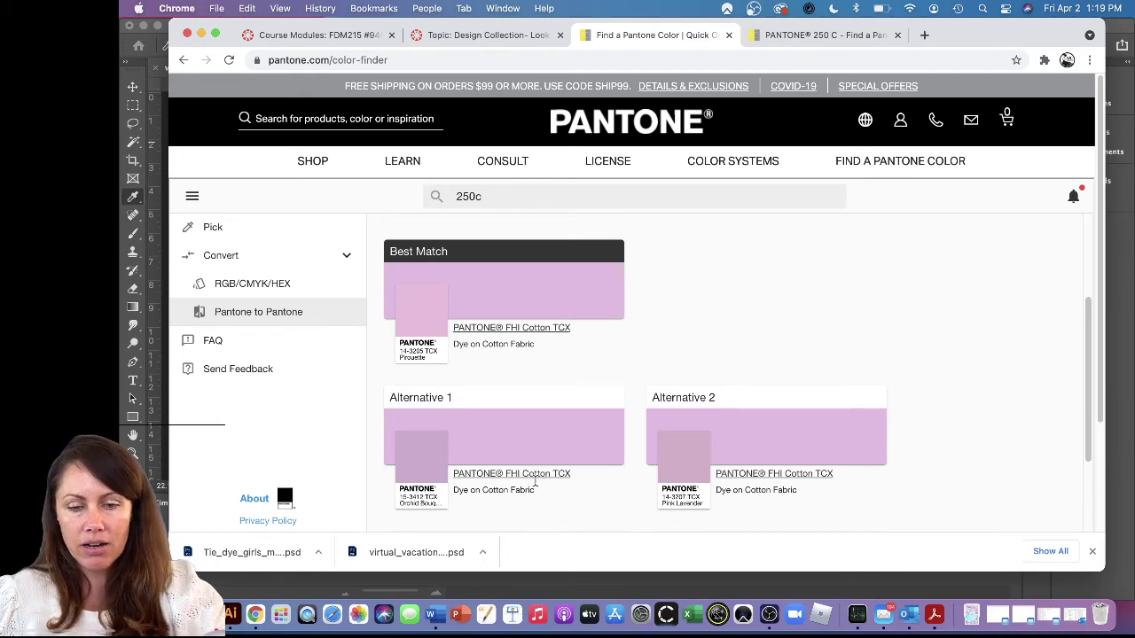
scroll(543, 476, "down", 2)
scroll(552, 470, "down", 1)
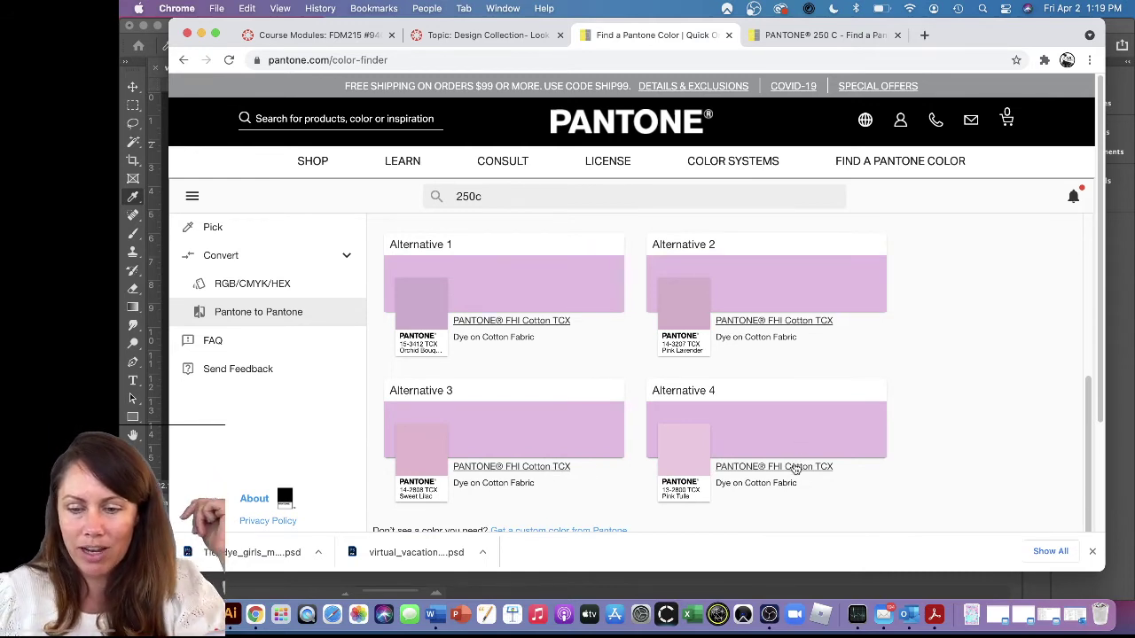
left_click(762, 467)
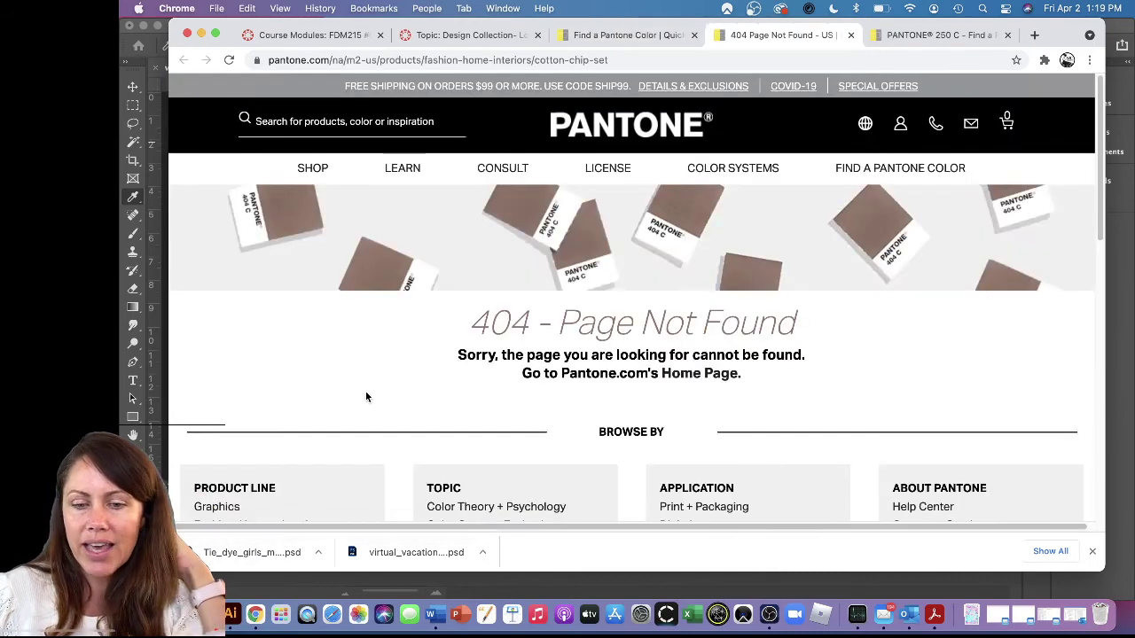
Step: Open the Pink Tulle colour page and select its 'PANTONE 13-2800 TCX Pink Tulle' label
left_click(851, 36)
left_click(670, 487)
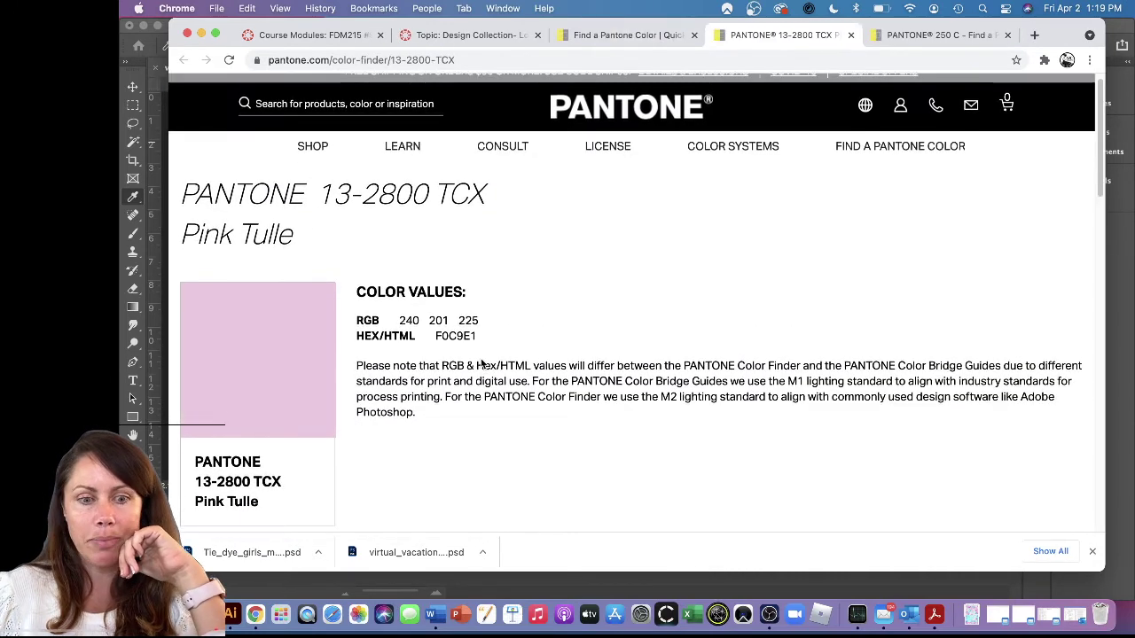
scroll(488, 390, "down", 3)
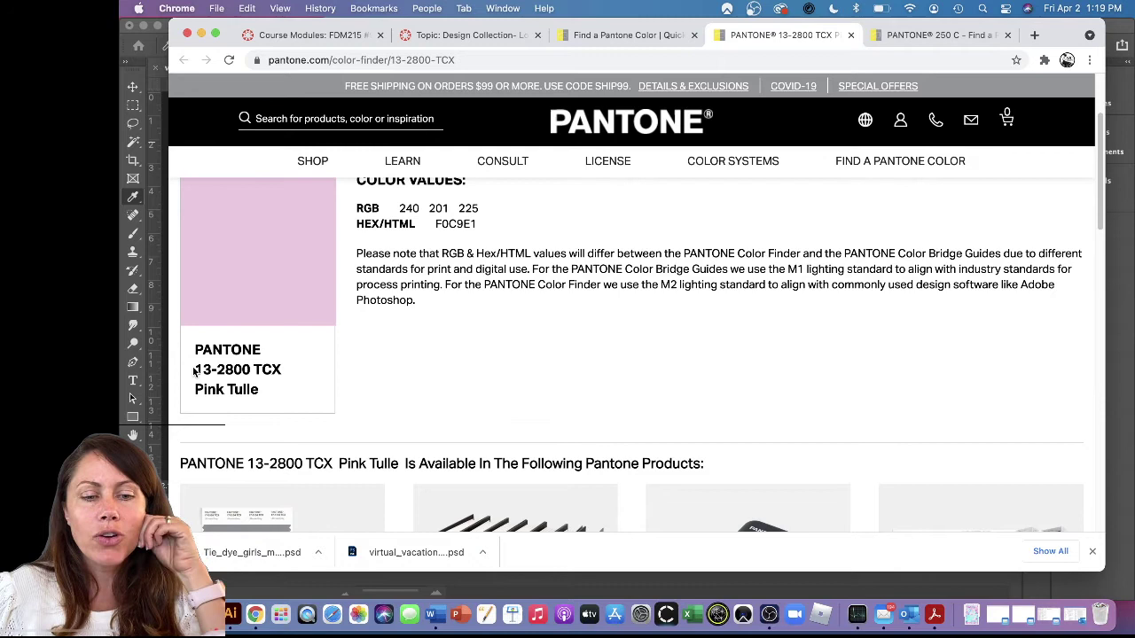
left_click_drag(195, 369, 305, 378)
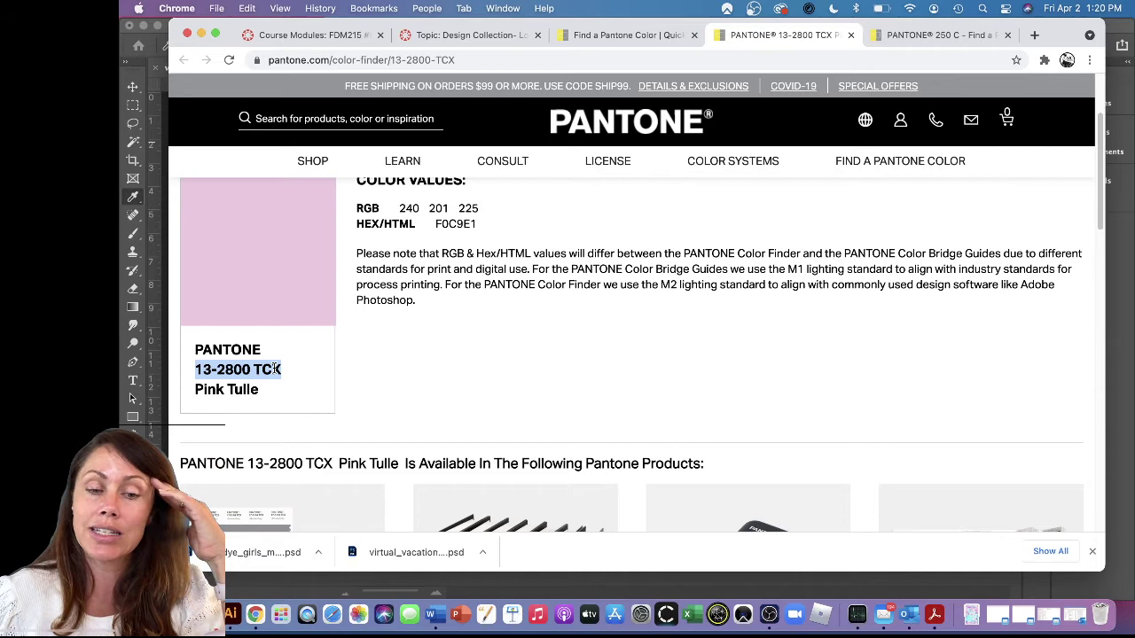
left_click(278, 370)
left_click_drag(194, 370, 285, 374)
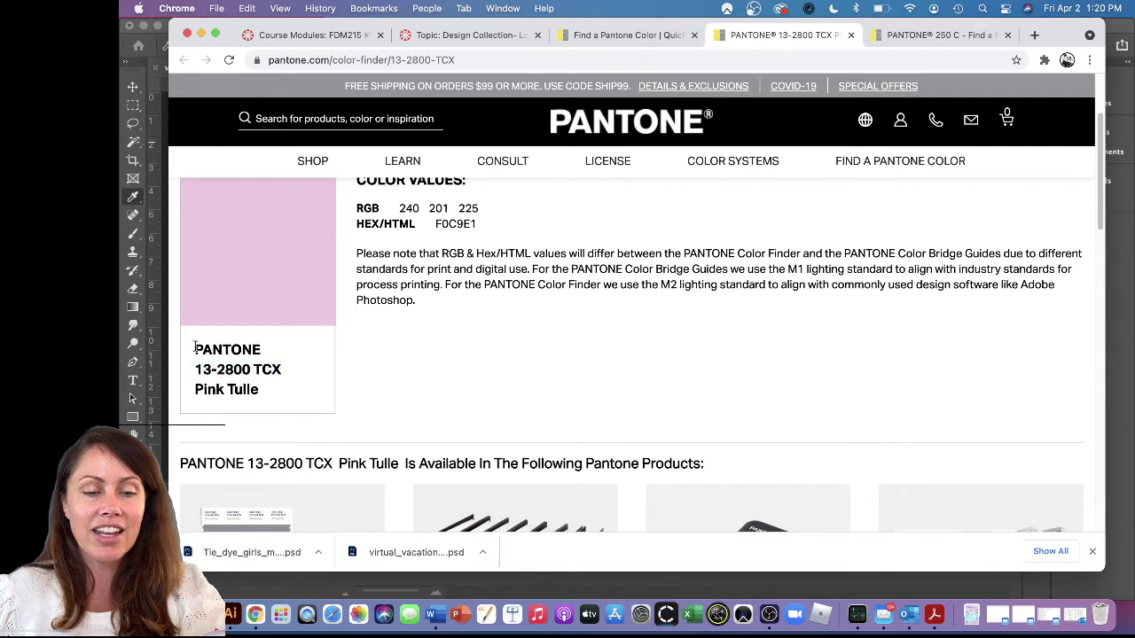
left_click_drag(193, 346, 275, 398)
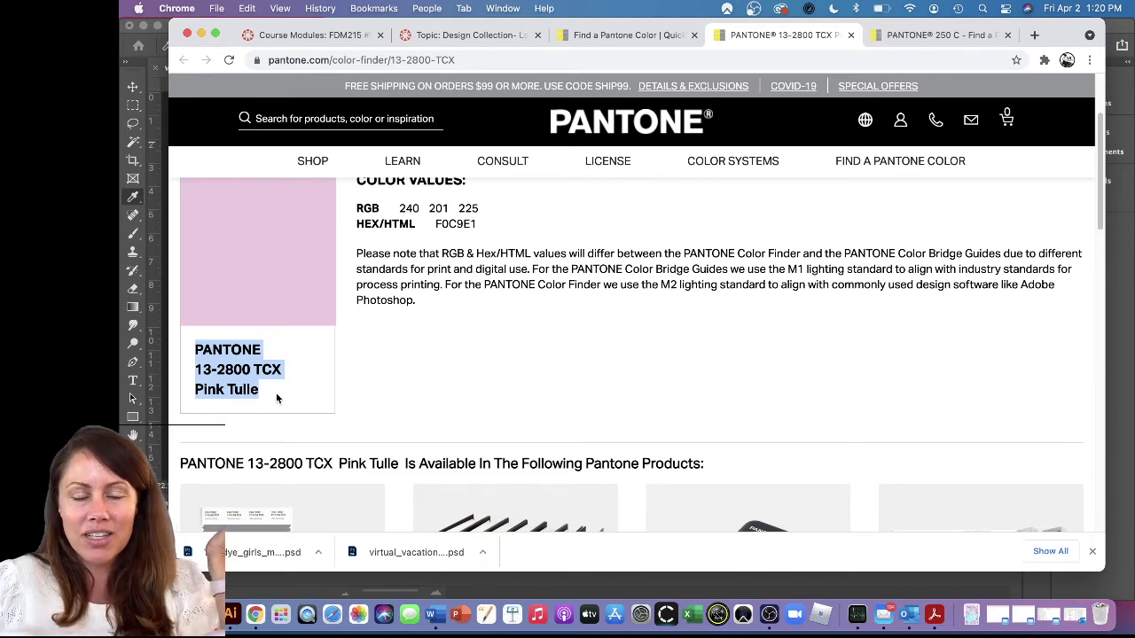
Step: Paste the Pantone label in Illustrator and centre it, centre-aligned, under the pink square
left_click(229, 613)
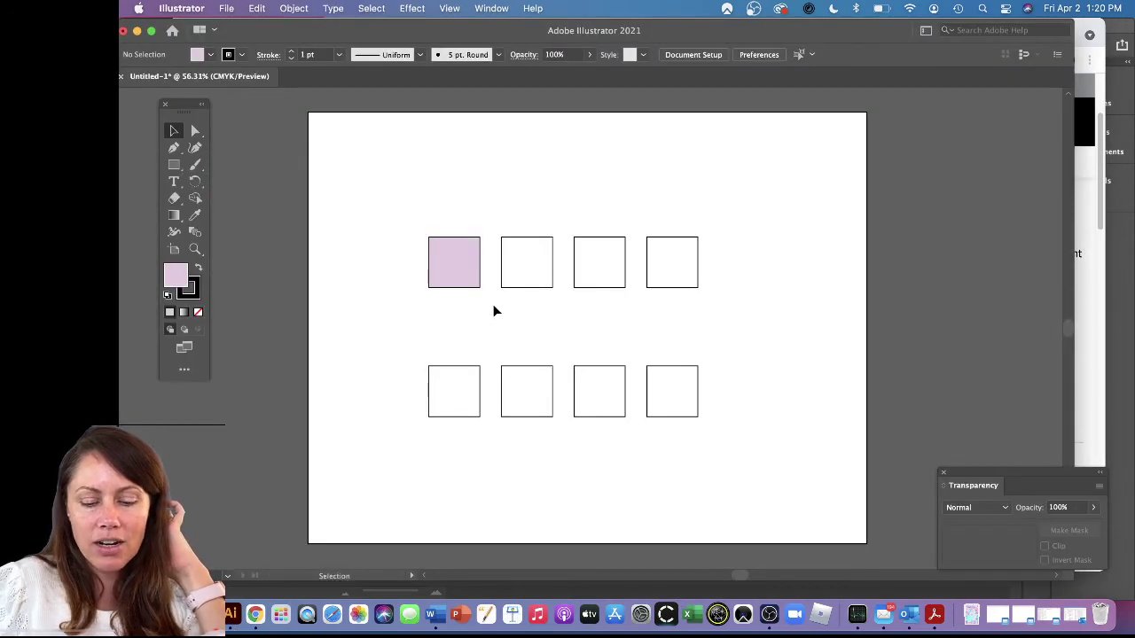
key("super+v")
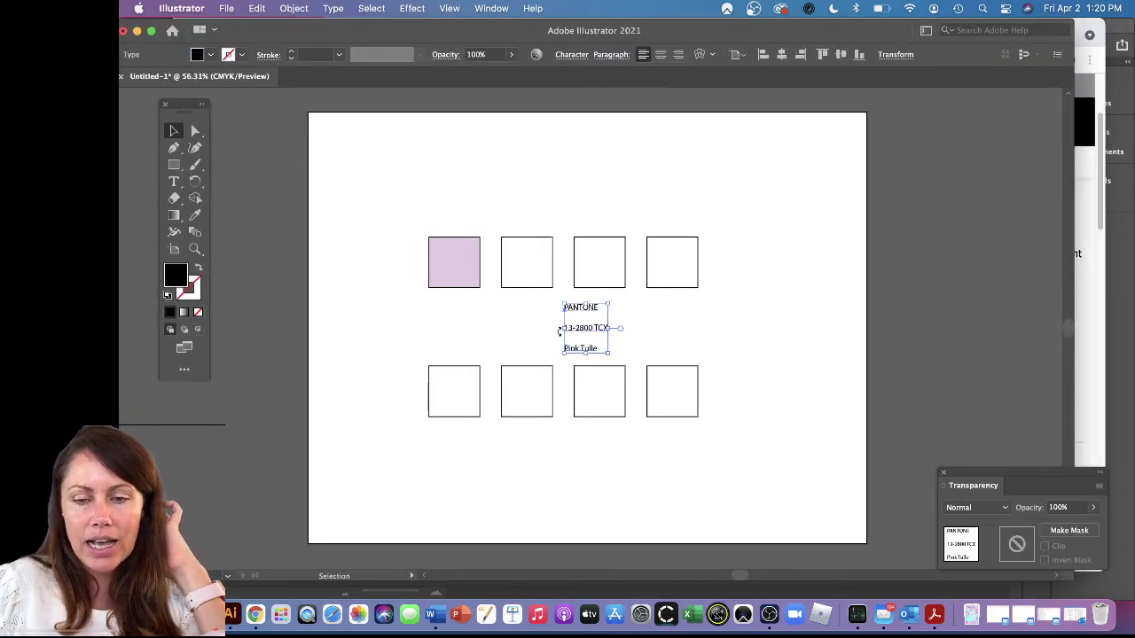
left_click_drag(577, 329, 455, 328)
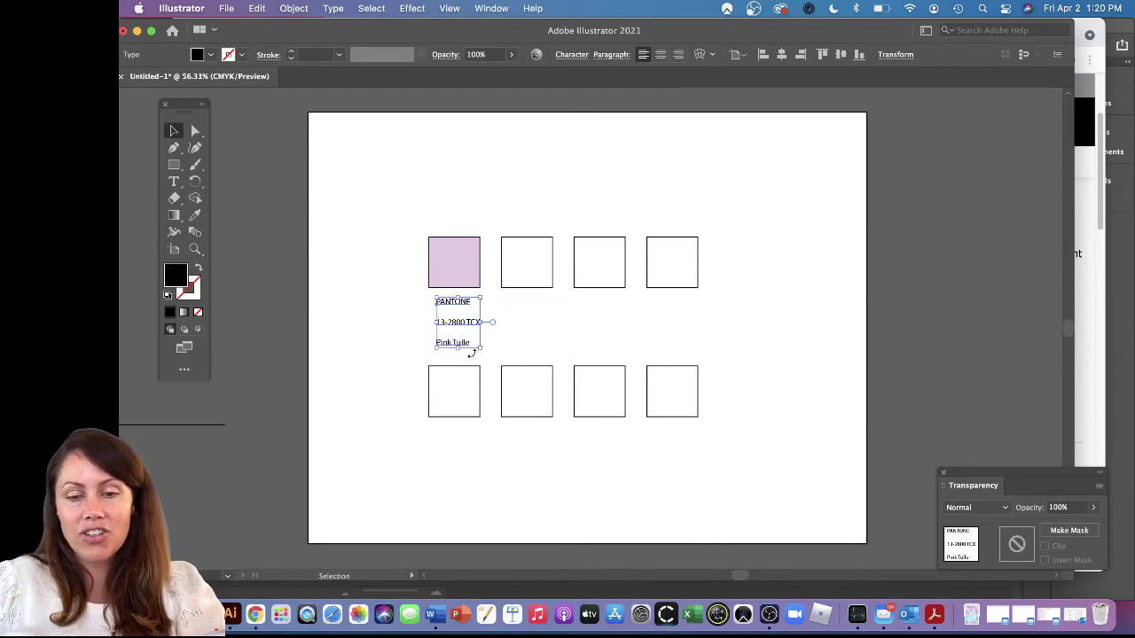
key("super+shift+a")
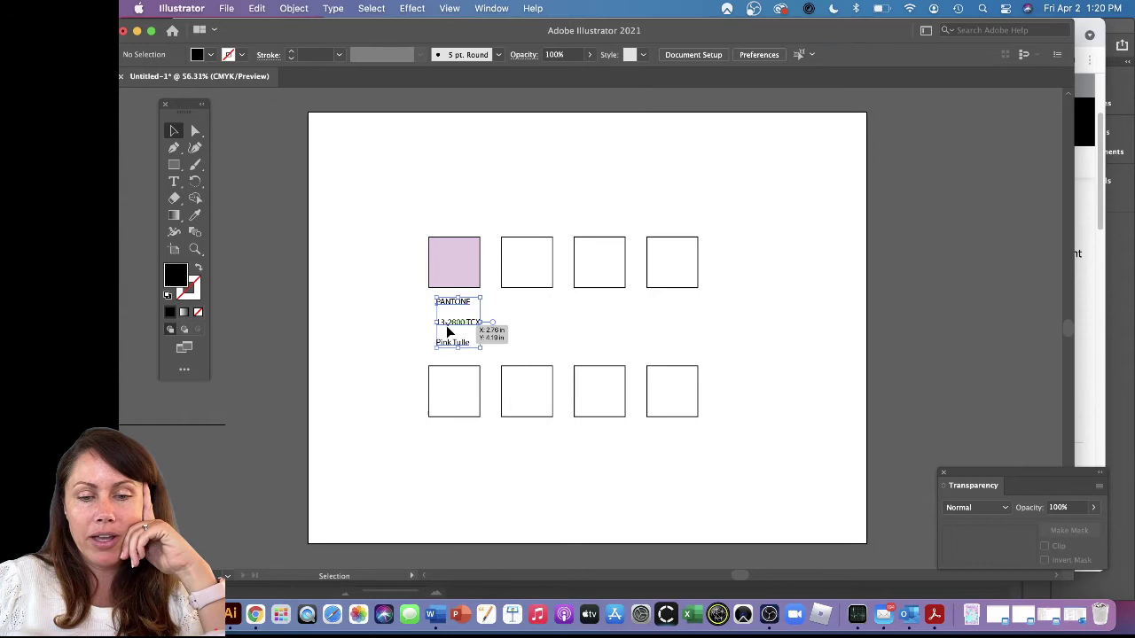
double_click(439, 324)
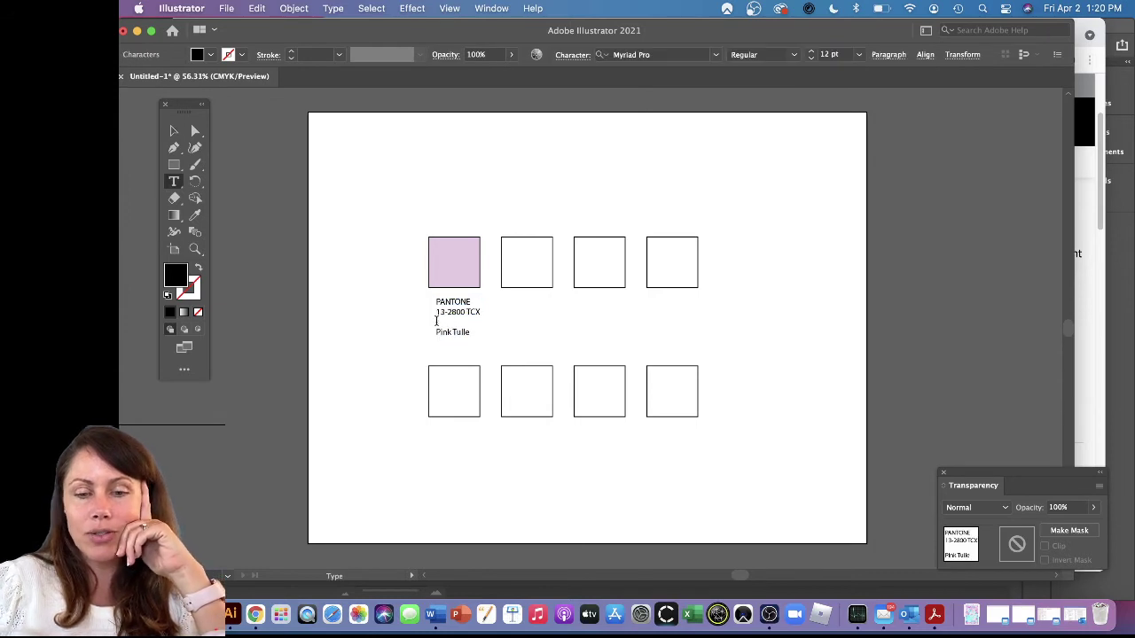
key("BackSpace")
key("Return")
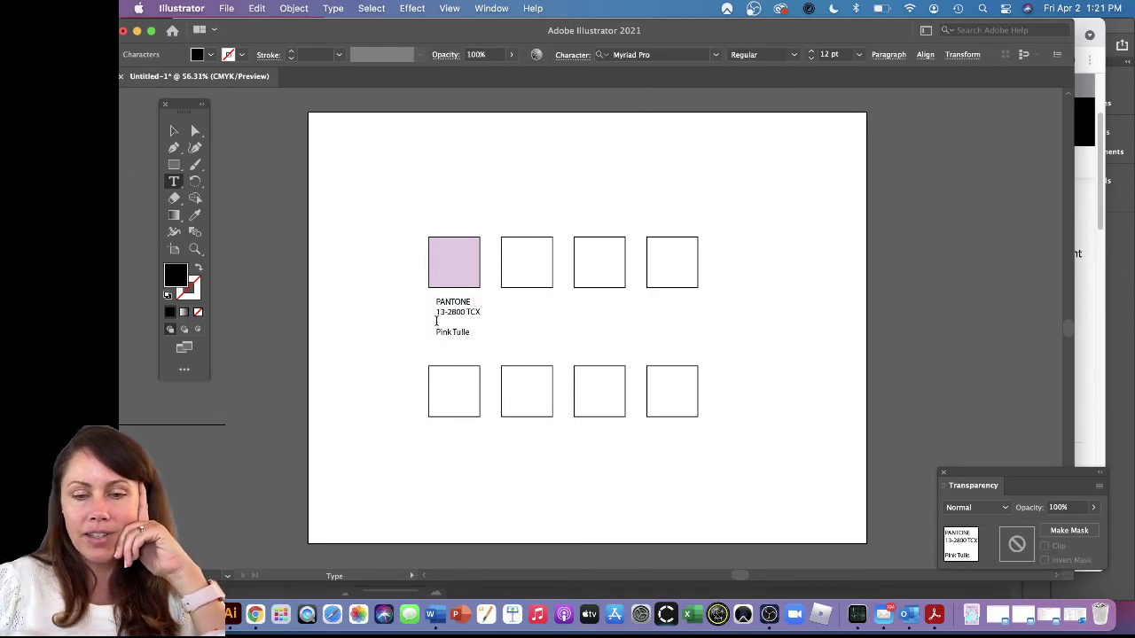
left_click(172, 132)
left_click(661, 55)
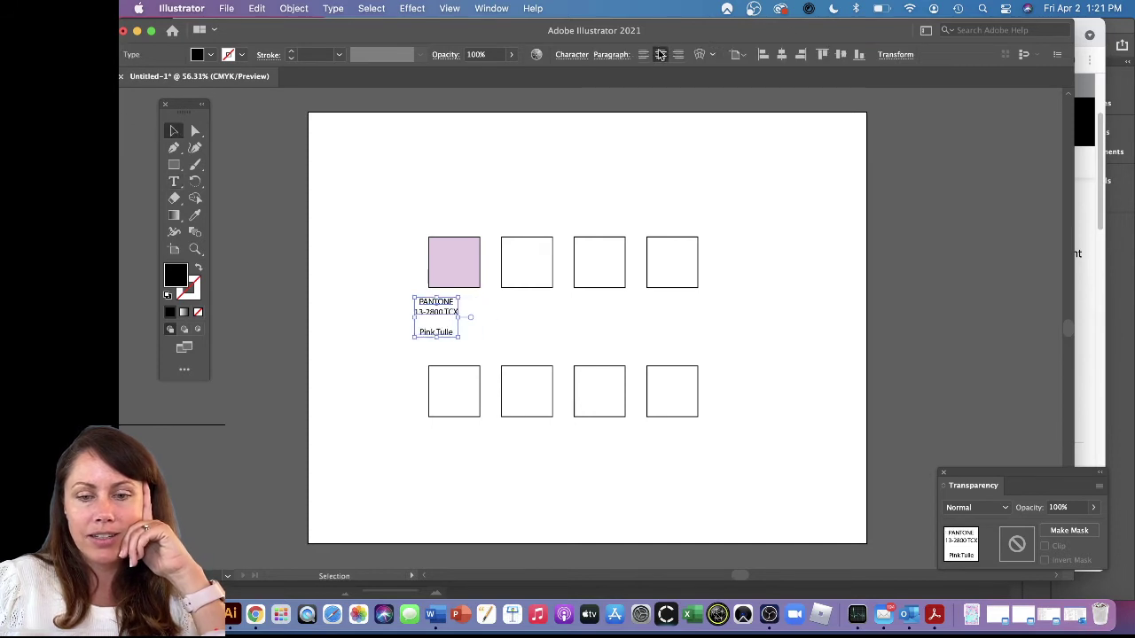
left_click_drag(436, 337, 454, 342)
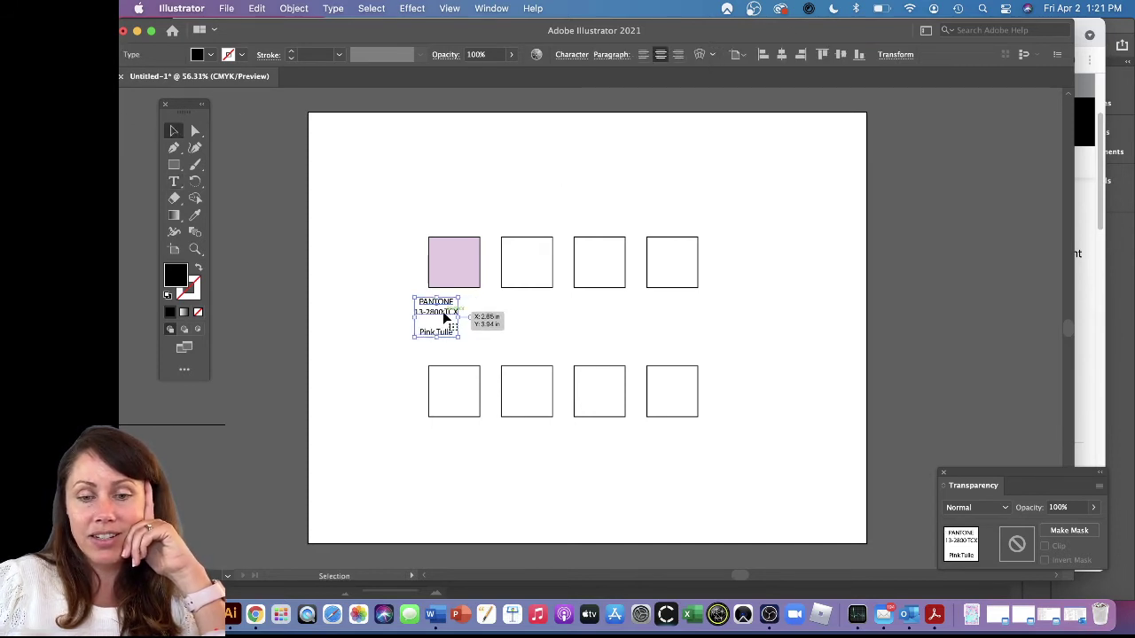
Step: Retype 'Pink Tulle' as the caption's first line, above PANTONE 13-2800 TCX
double_click(454, 337)
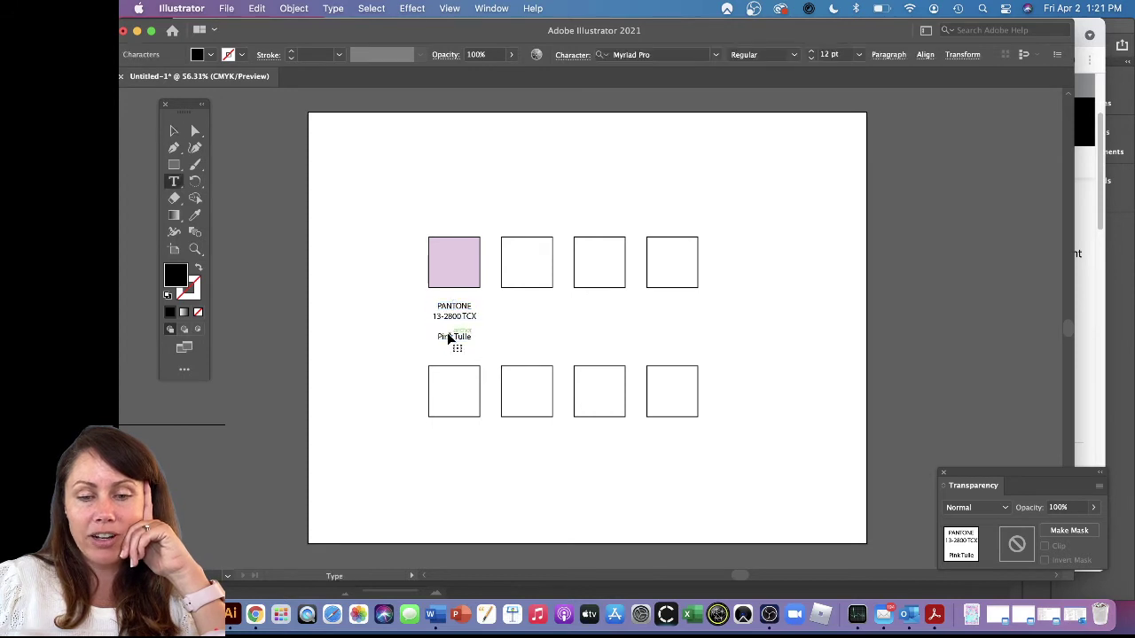
triple_click(452, 337)
key("BackSpace")
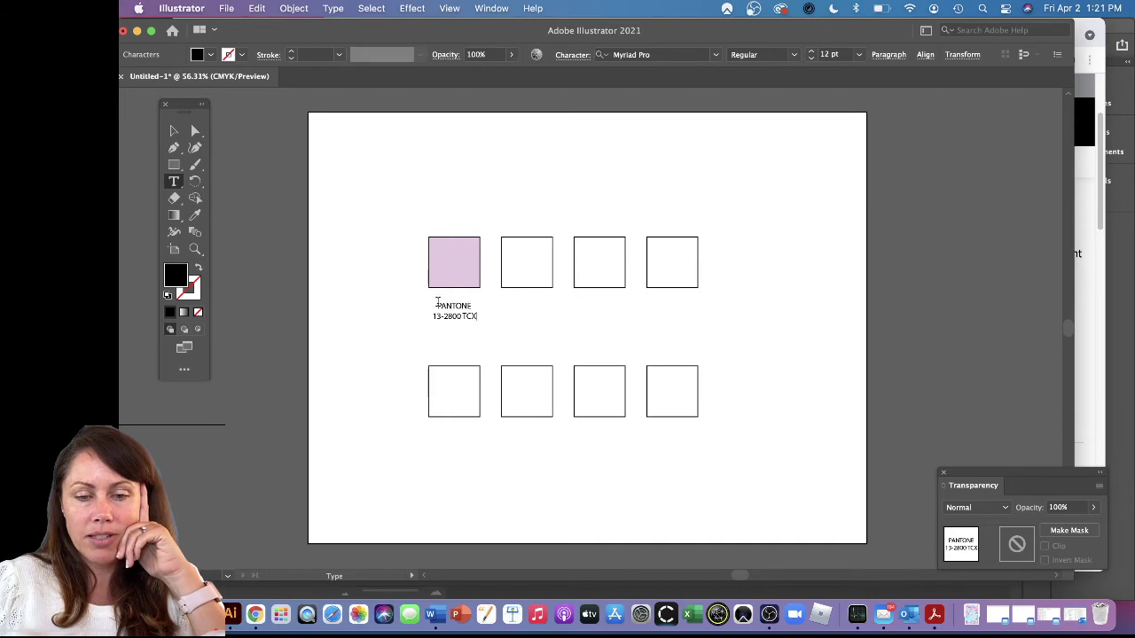
left_click(437, 302)
type("Pink Tulle")
key("Return")
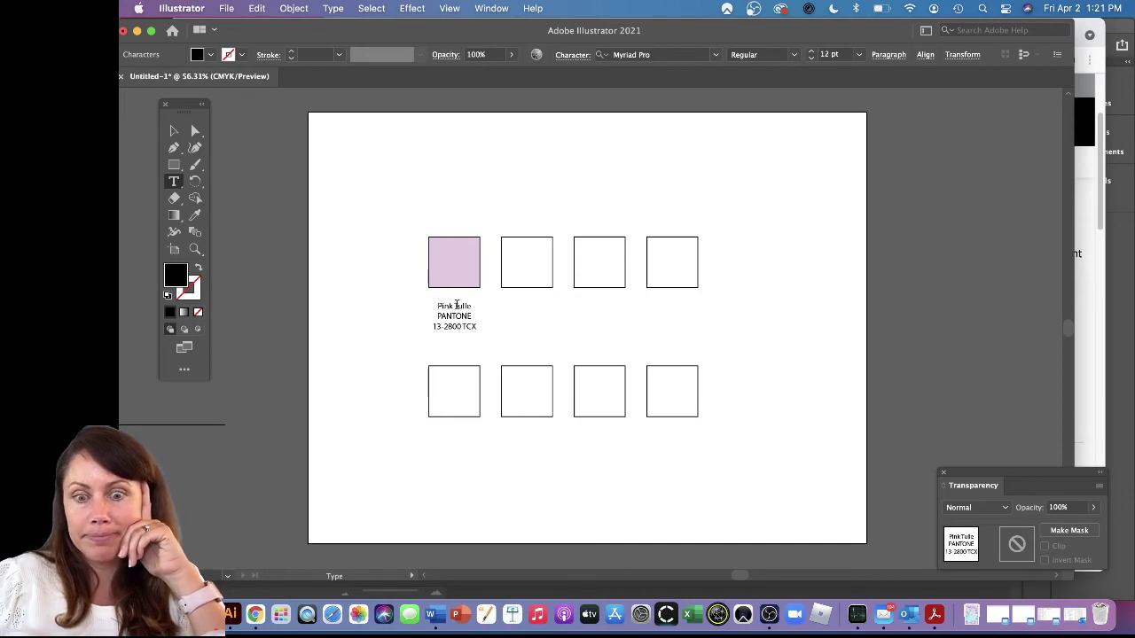
left_click_drag(472, 306, 436, 306)
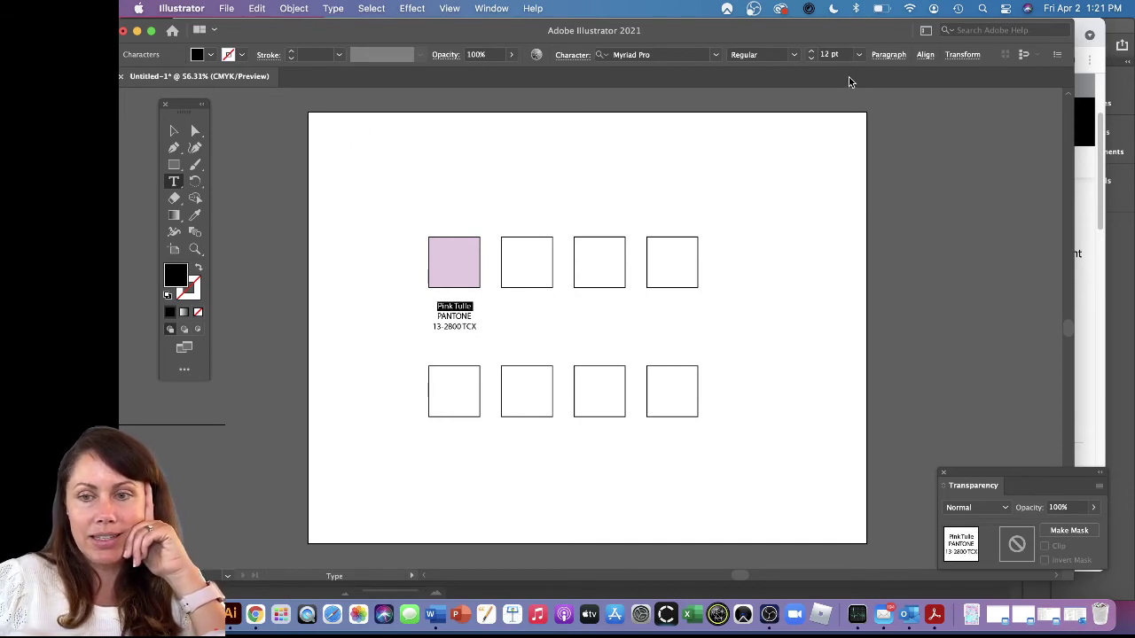
Step: Show the Character panel and move it beside the artboard
left_click(493, 8)
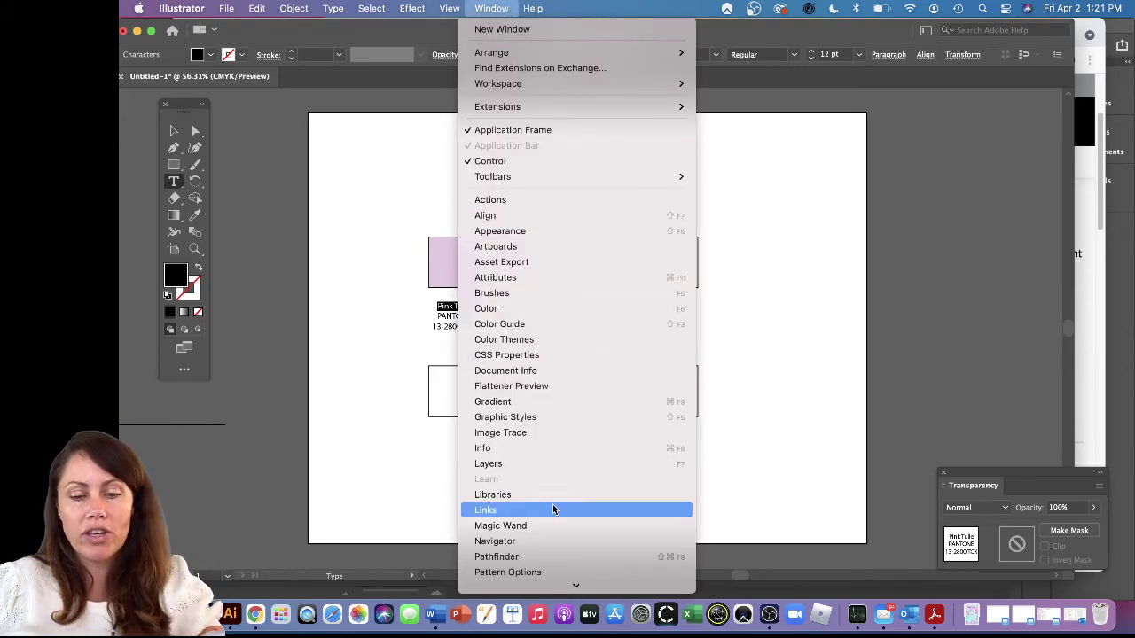
mouse_move(485, 458)
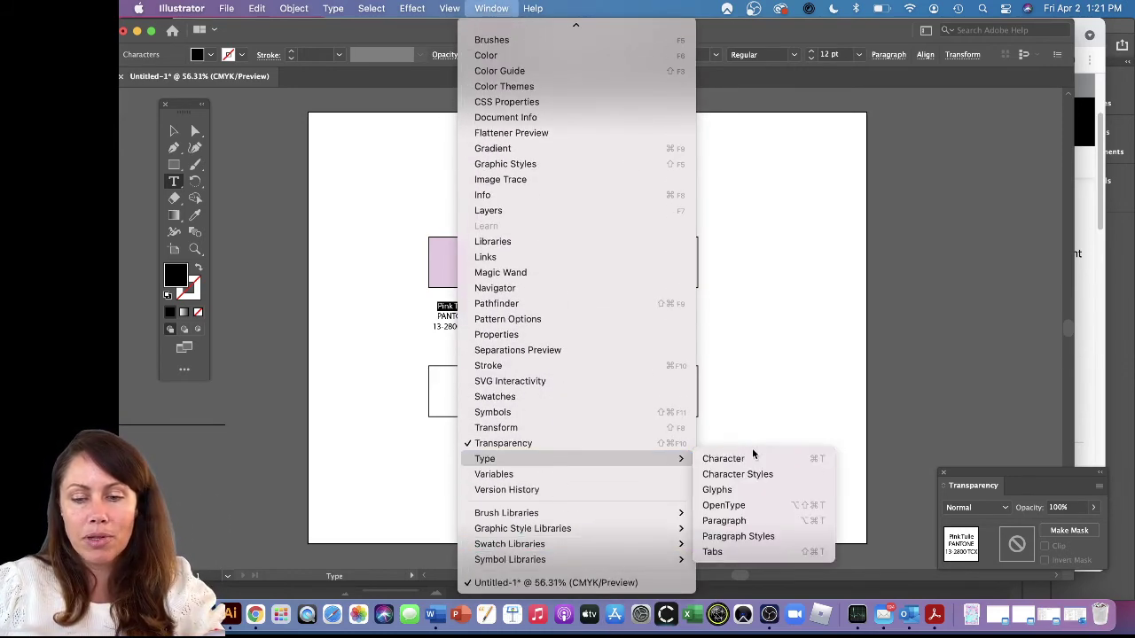
left_click(754, 459)
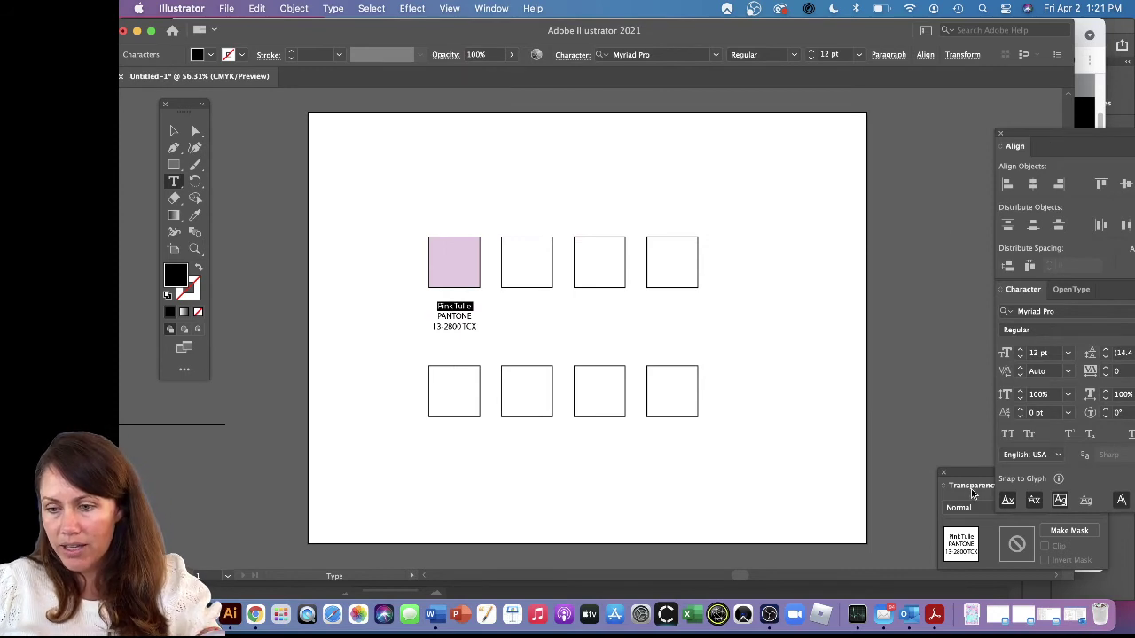
left_click_drag(1038, 124, 853, 59)
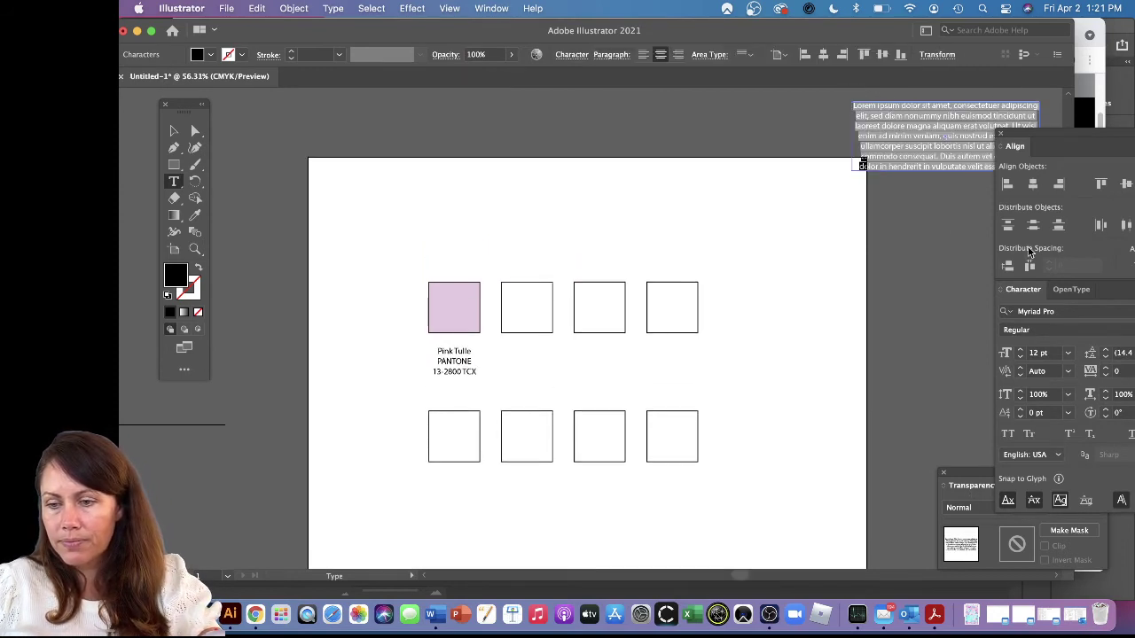
left_click_drag(1034, 134, 806, 98)
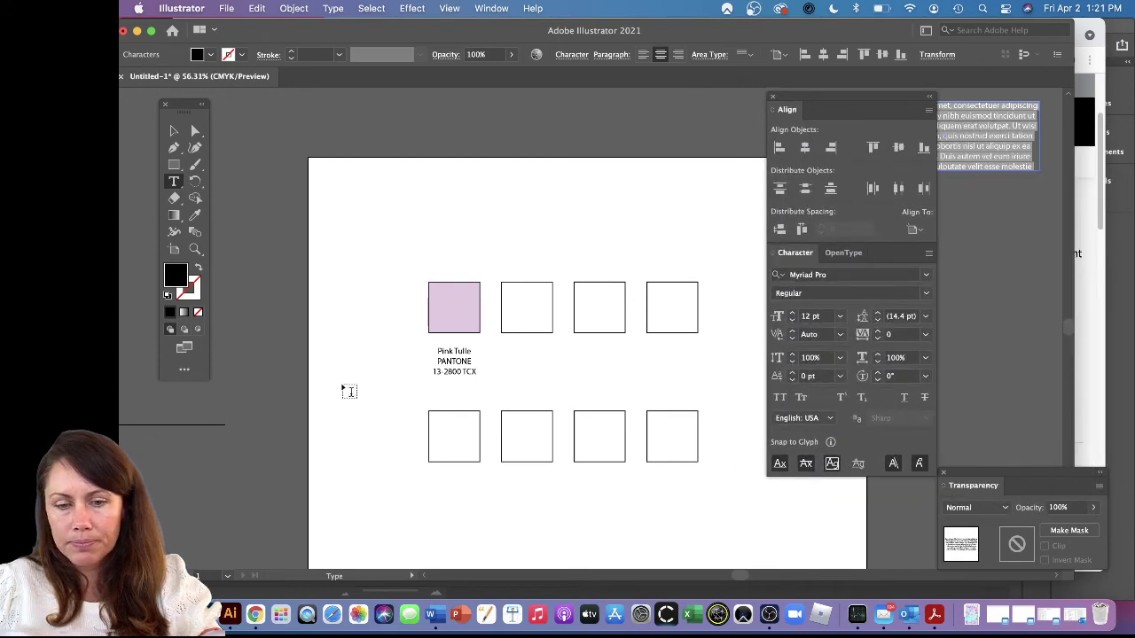
Step: Set the Pink Tulle caption line in Arial Black
left_click(174, 130)
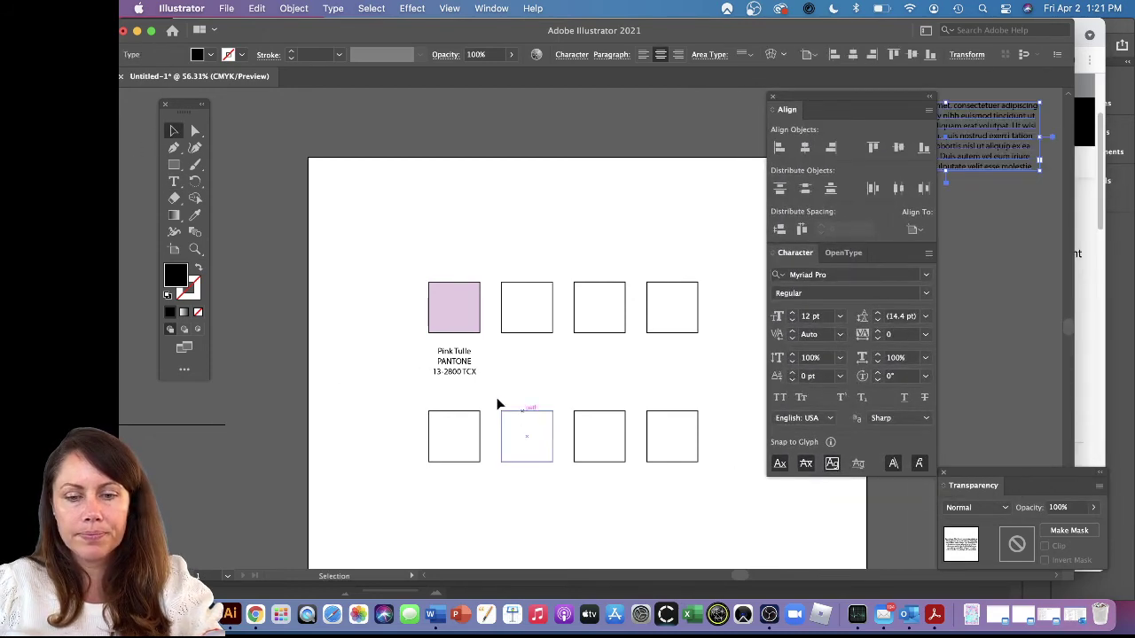
left_click(461, 355)
double_click(465, 353)
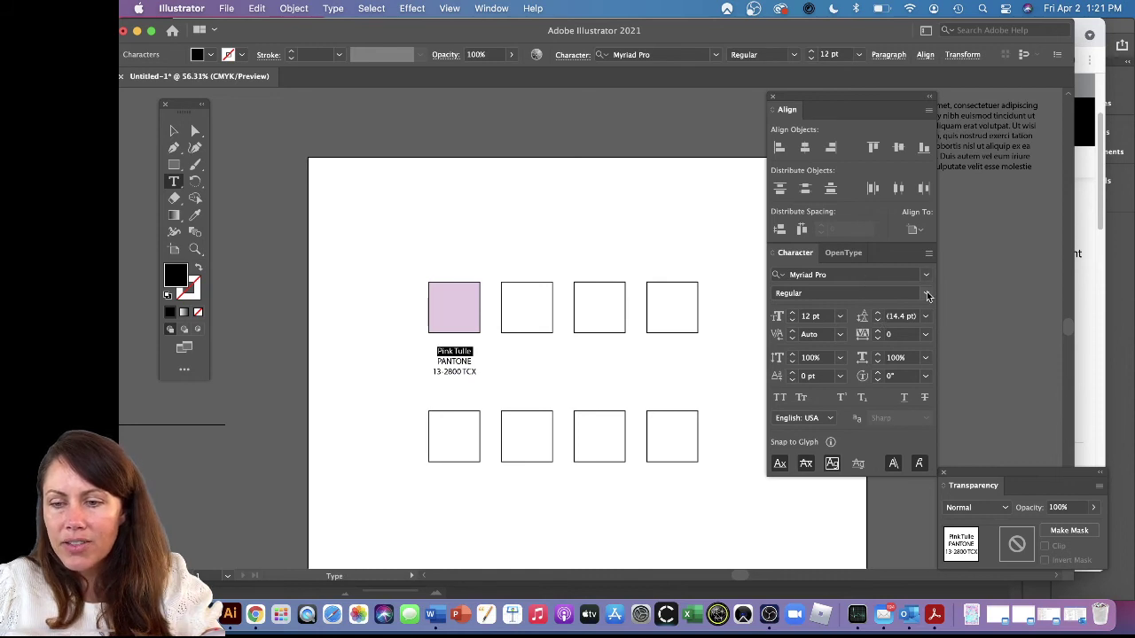
left_click(928, 296)
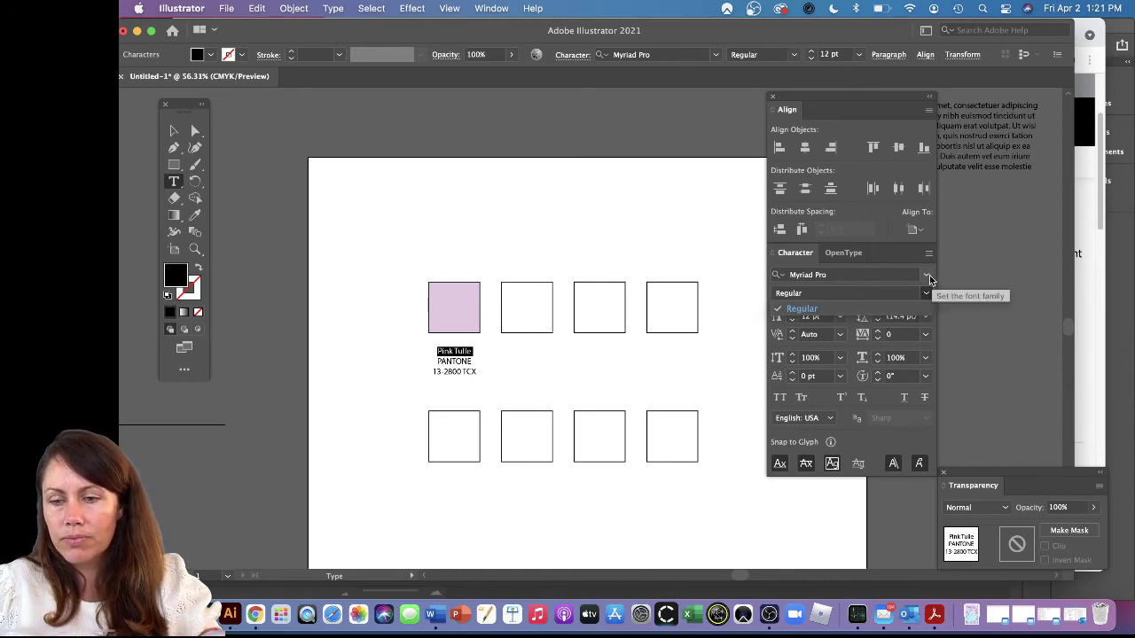
left_click(928, 278)
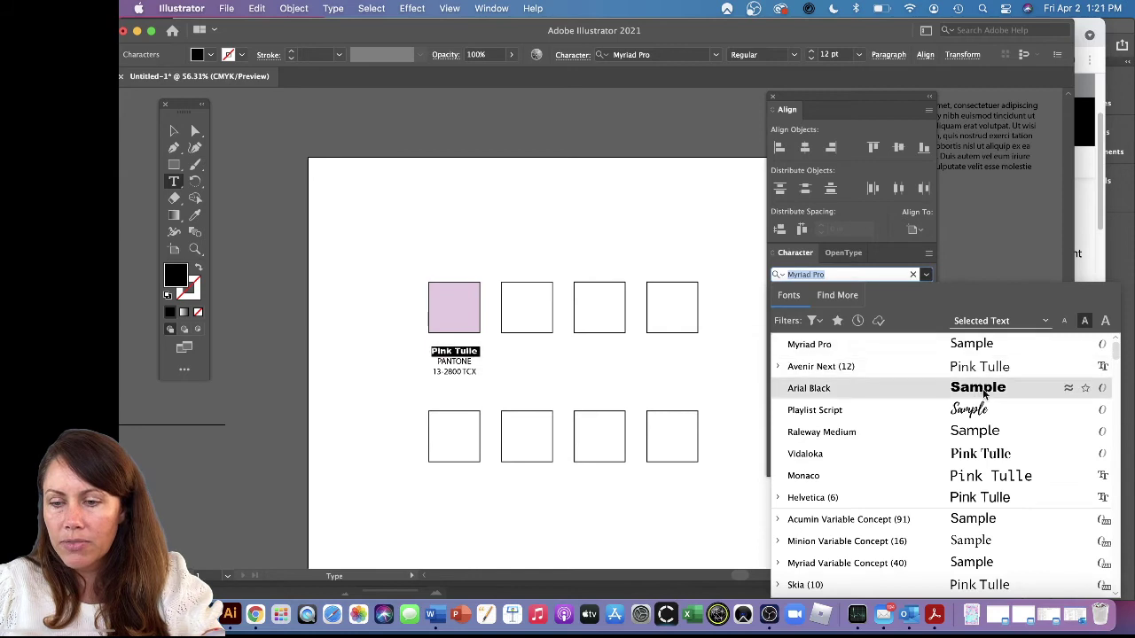
left_click(975, 388)
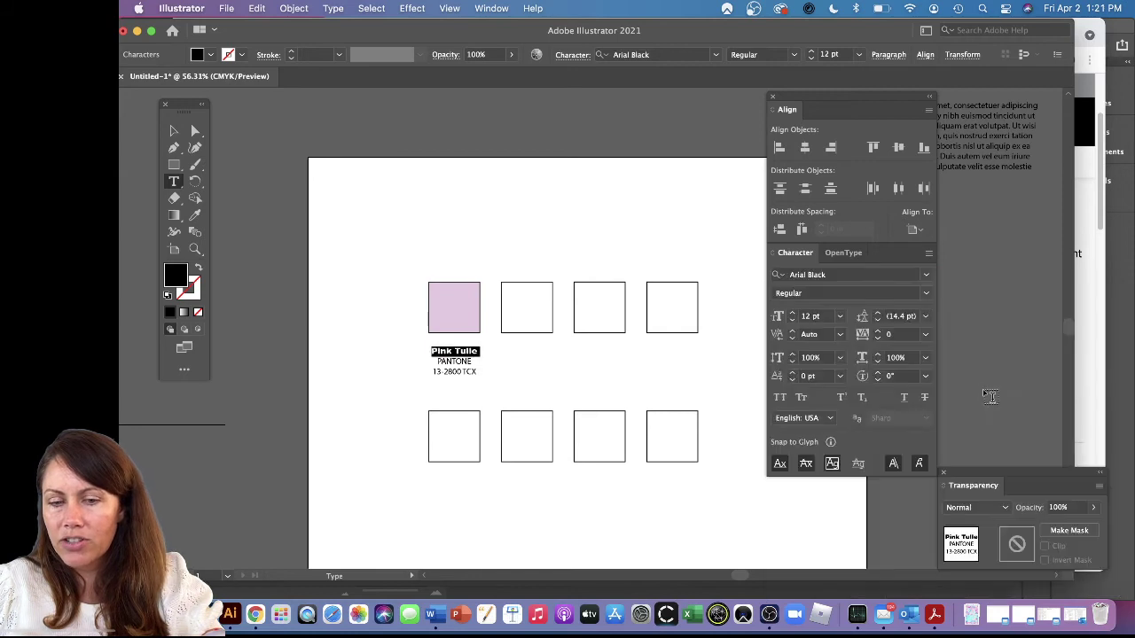
left_click(927, 295)
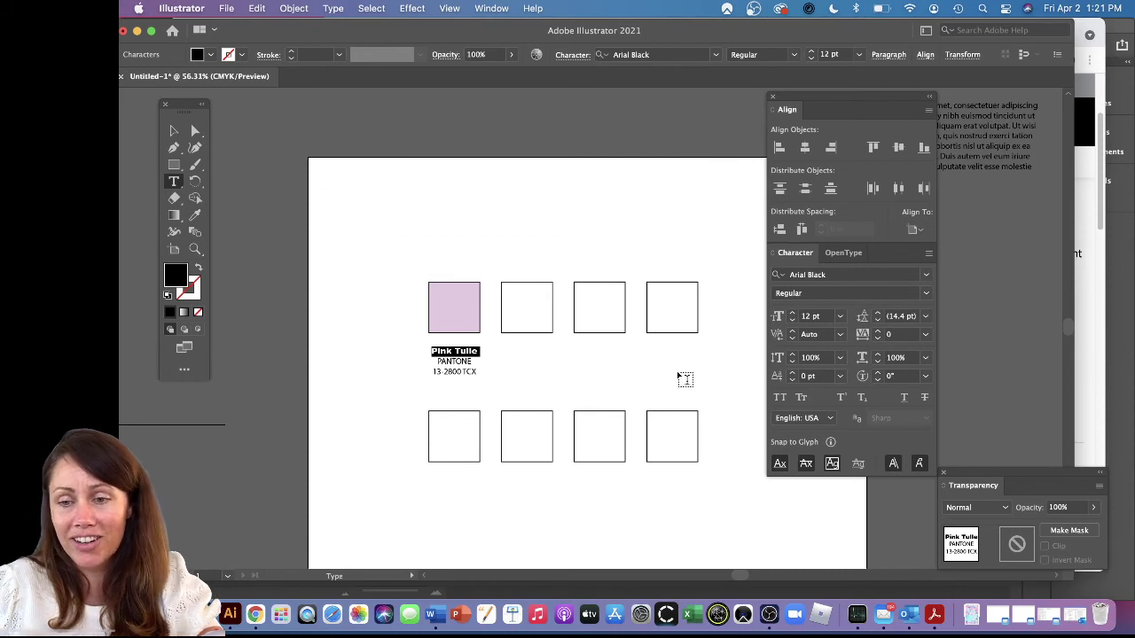
key("Escape")
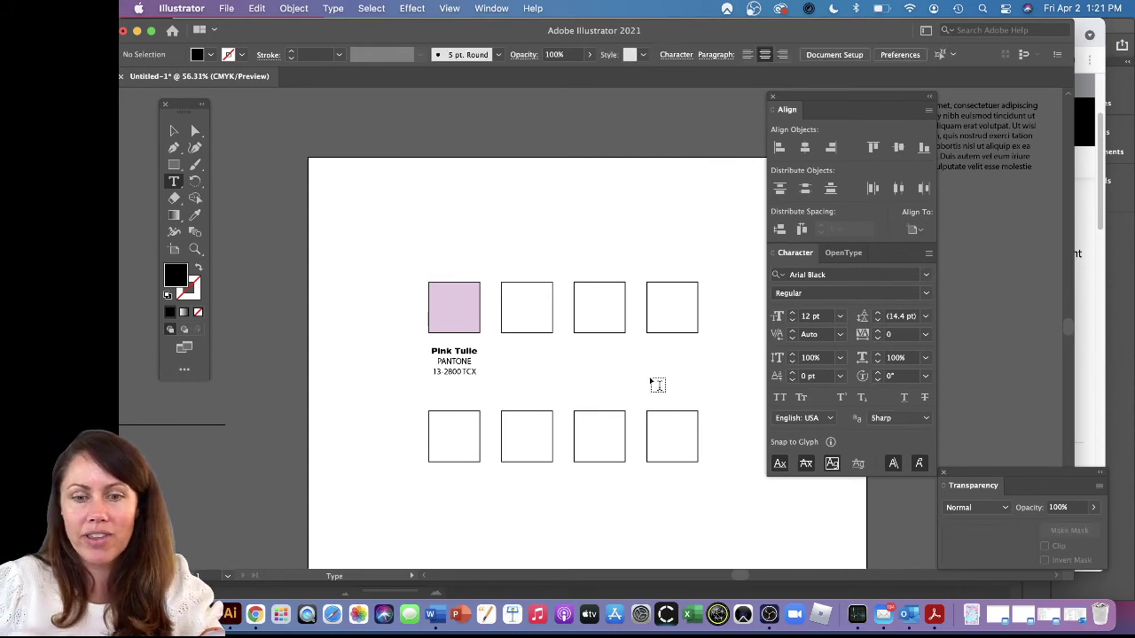
left_click(174, 130)
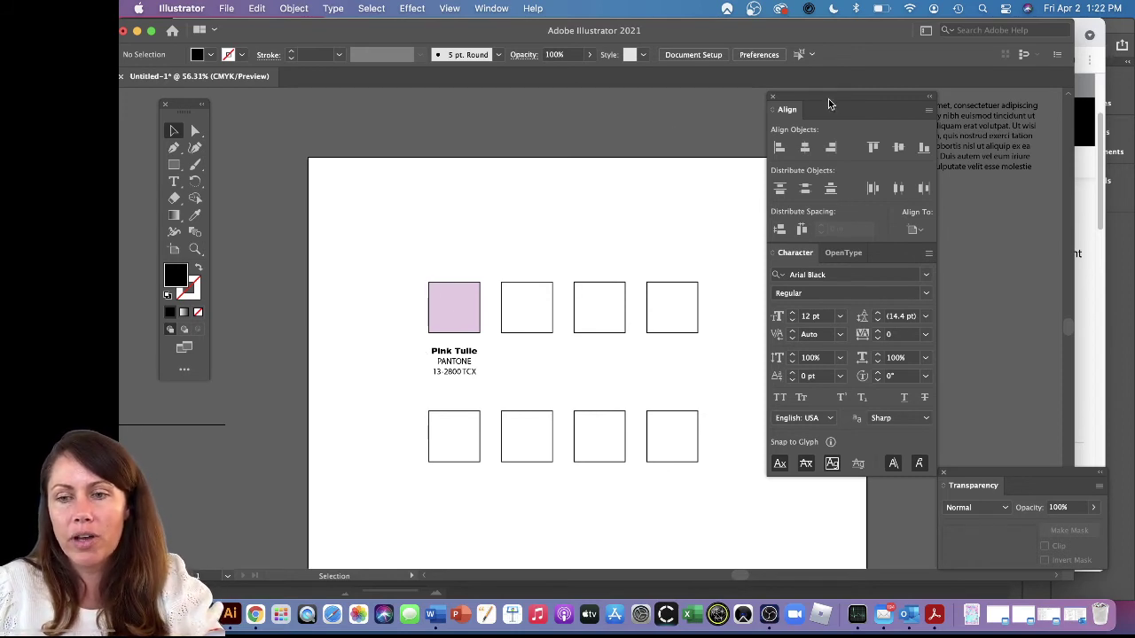
left_click(970, 102)
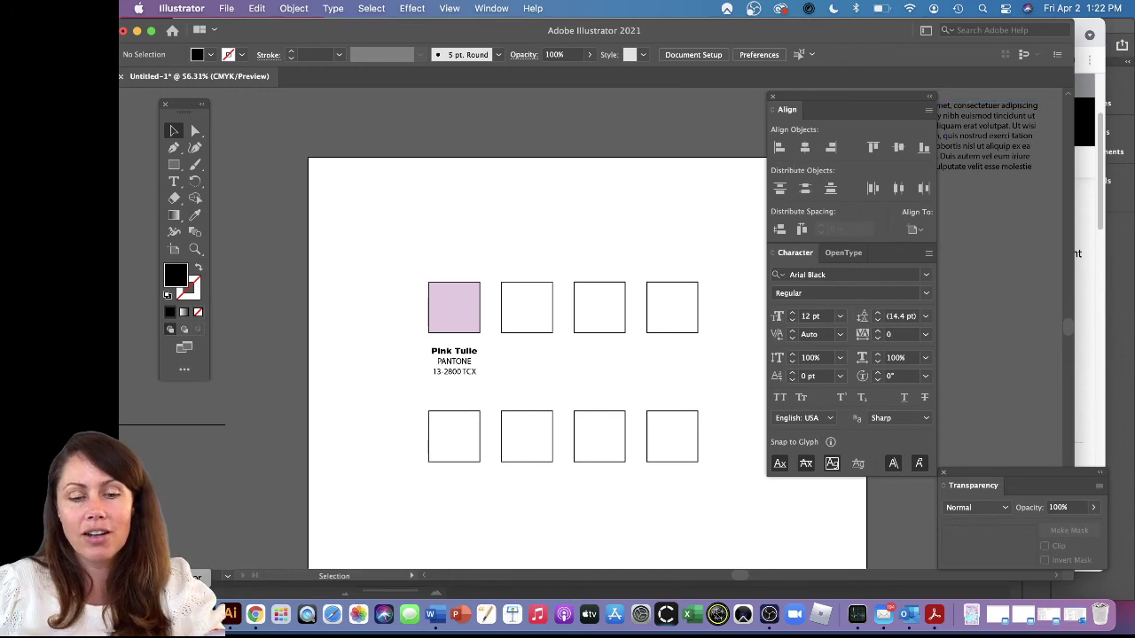
Step: Cancel the tie-dye pattern's Color Table dialog in Photoshop, leaving colours unchanged
left_click(205, 614)
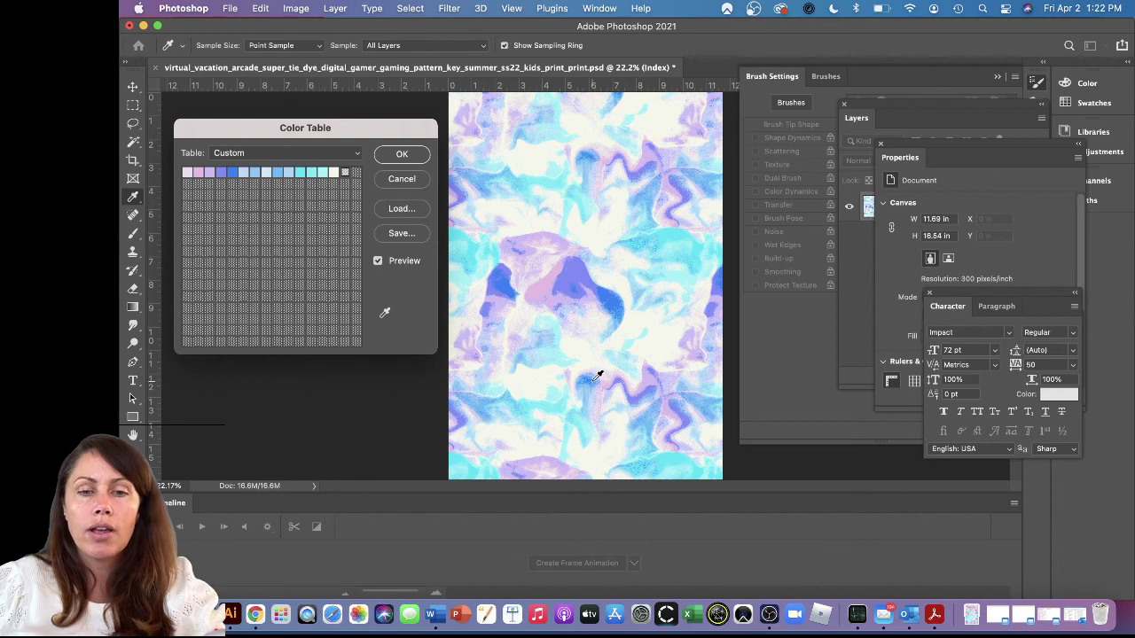
left_click(400, 179)
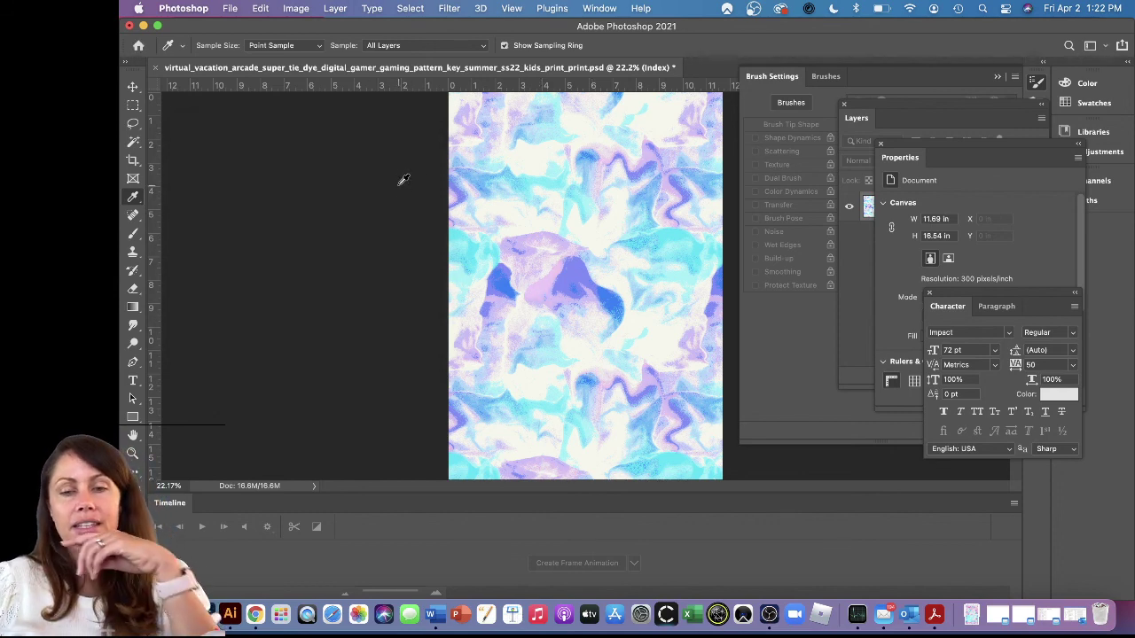